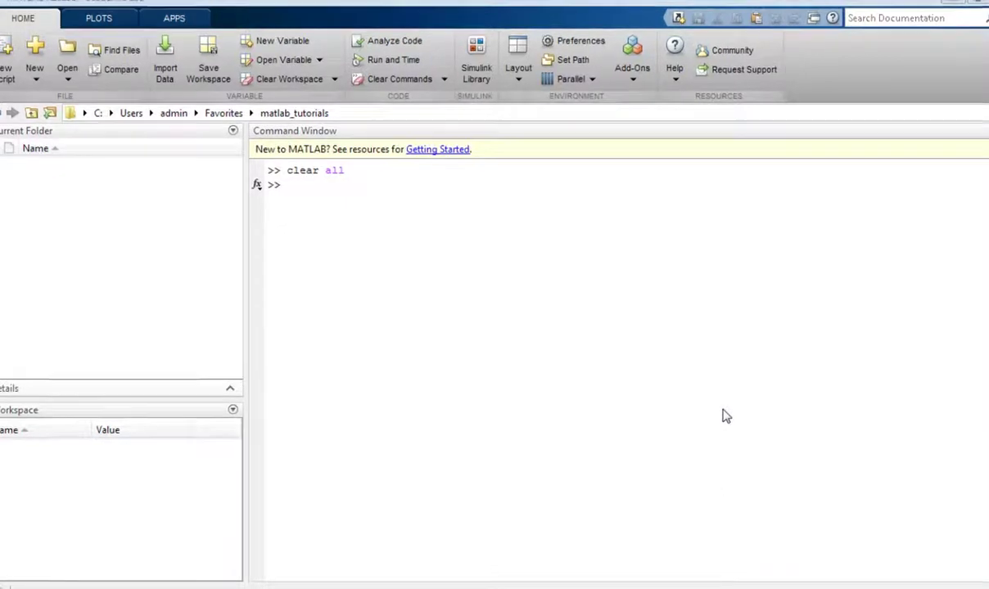
# Assign a=10 in the Command Window and evaluate sin(a), giving -0.5440.
pyautogui.click(291, 185)
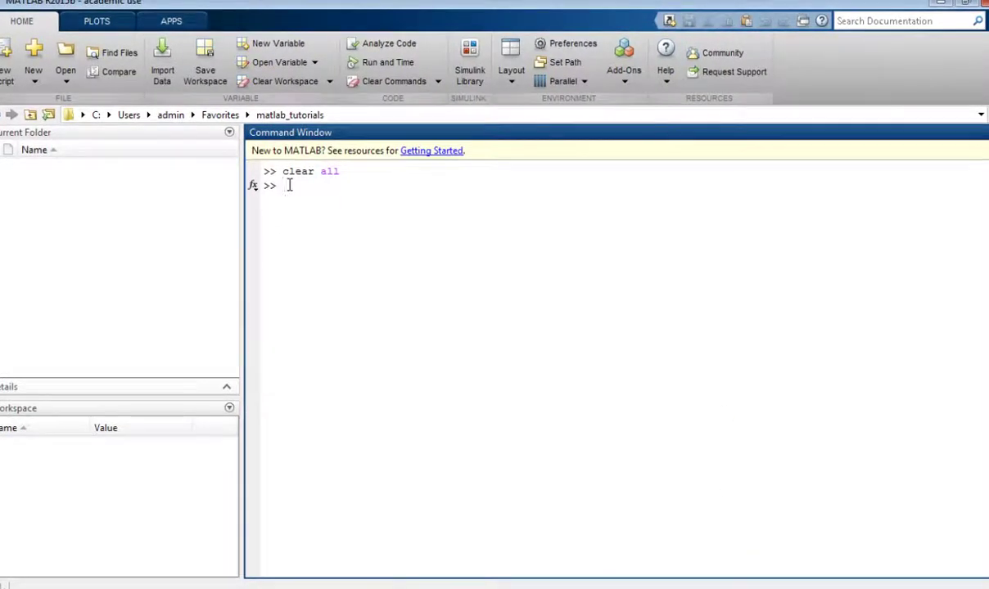
pyautogui.write('a')
pyautogui.write('=1')
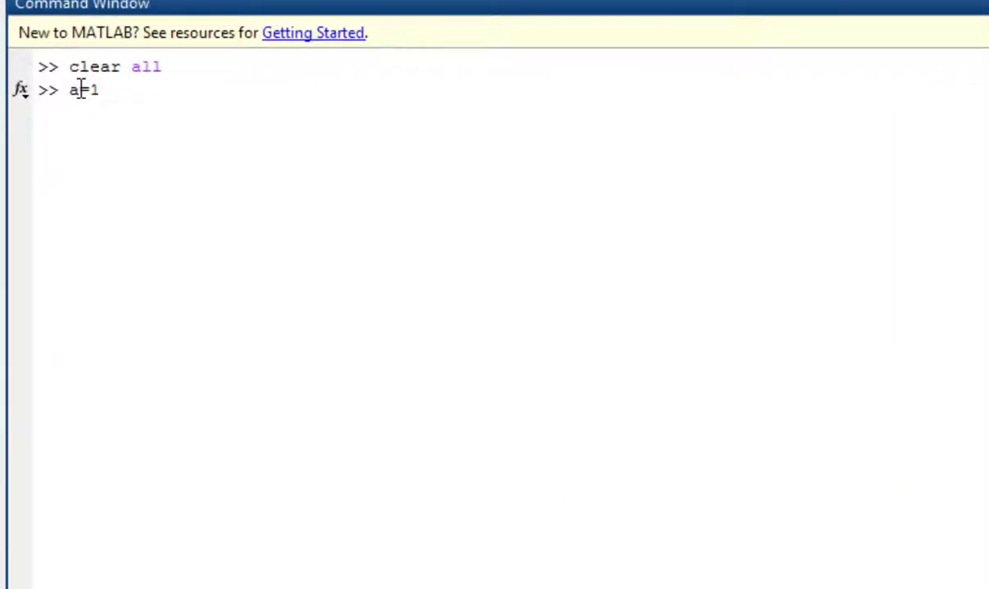
pyautogui.write('0;')
pyautogui.press('Return')
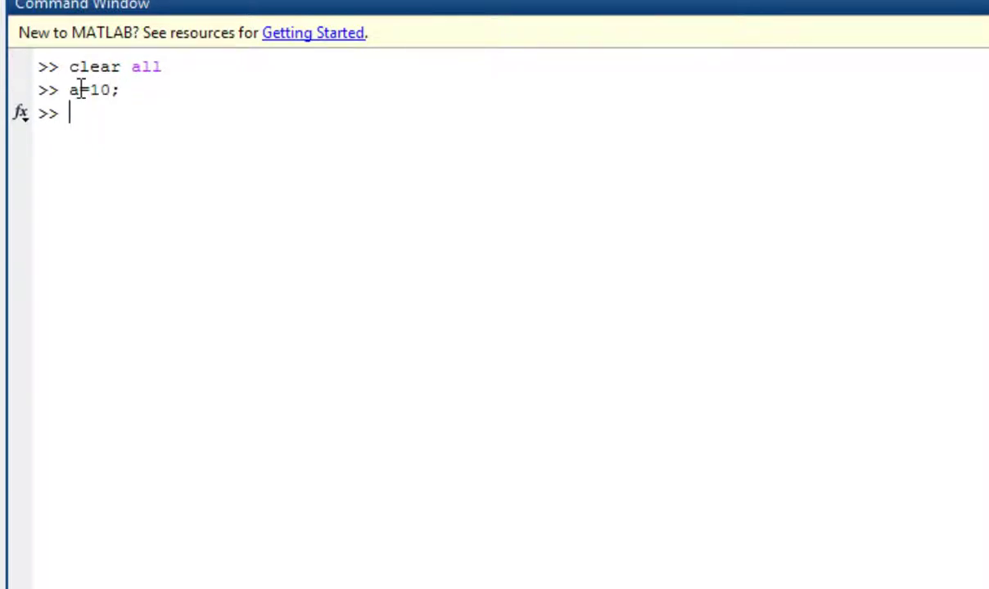
pyautogui.write('sin')
pyautogui.write('()')
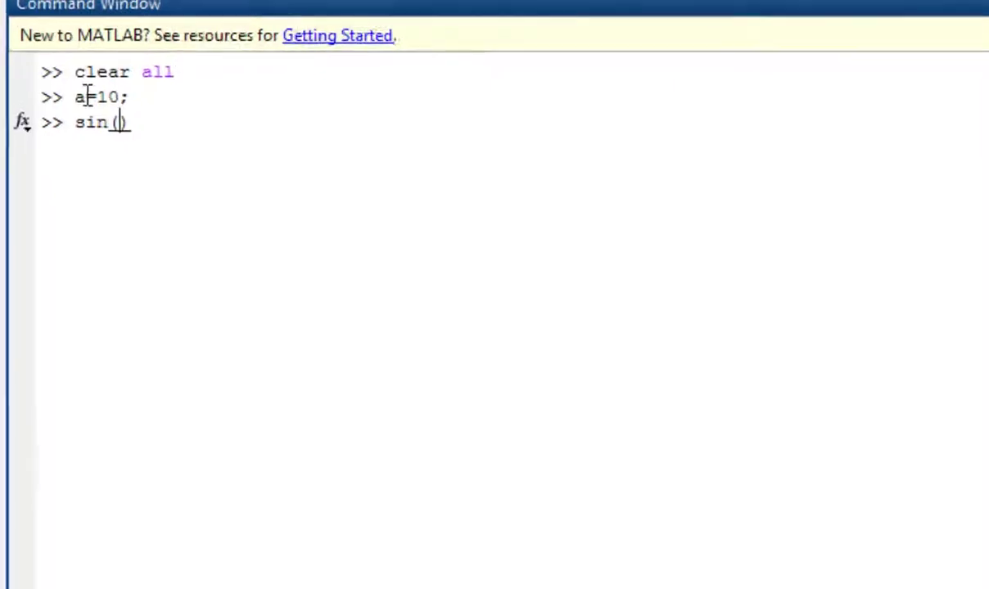
pyautogui.write('q')
pyautogui.press('BackSpace')
pyautogui.write('a')
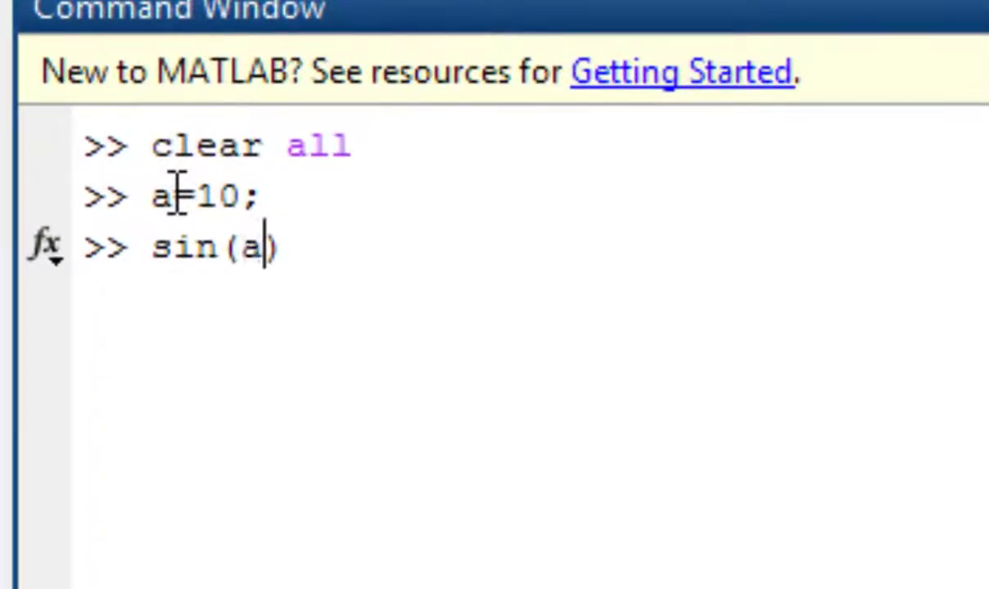
pyautogui.press('Return')
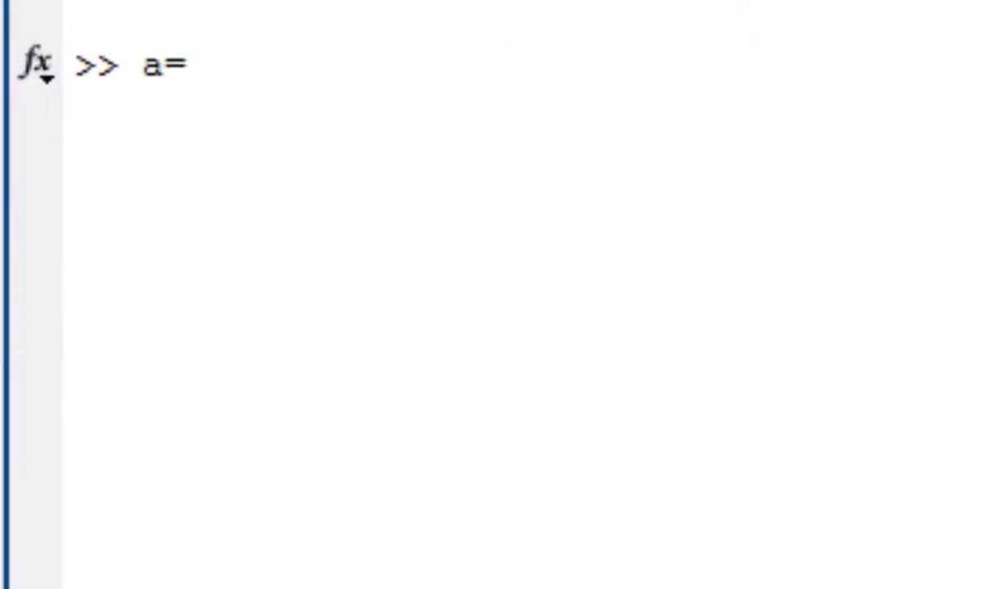
# Reassign a=45, evaluate sind(45), and enter 1/sqrt(2) to compare at 0.7071.
pyautogui.write('45')
pyautogui.press('Return')
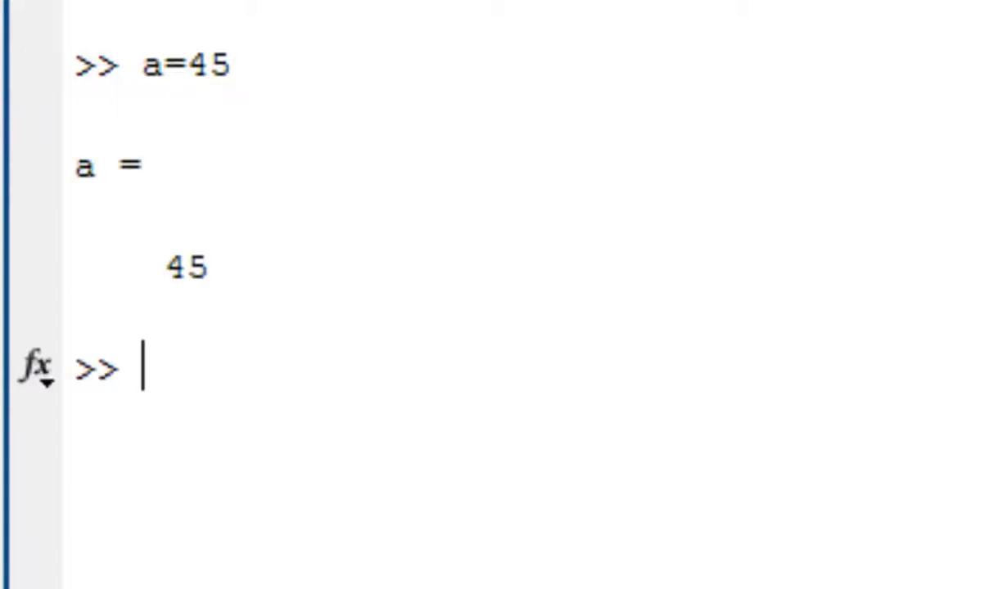
pyautogui.write('sin(')
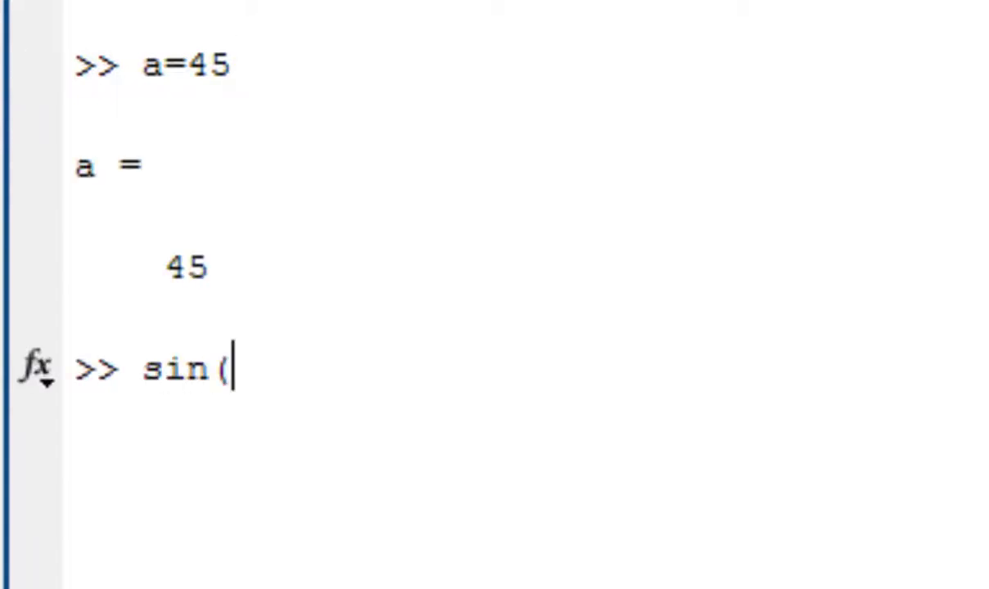
pyautogui.write(')')
pyautogui.click(201, 109)
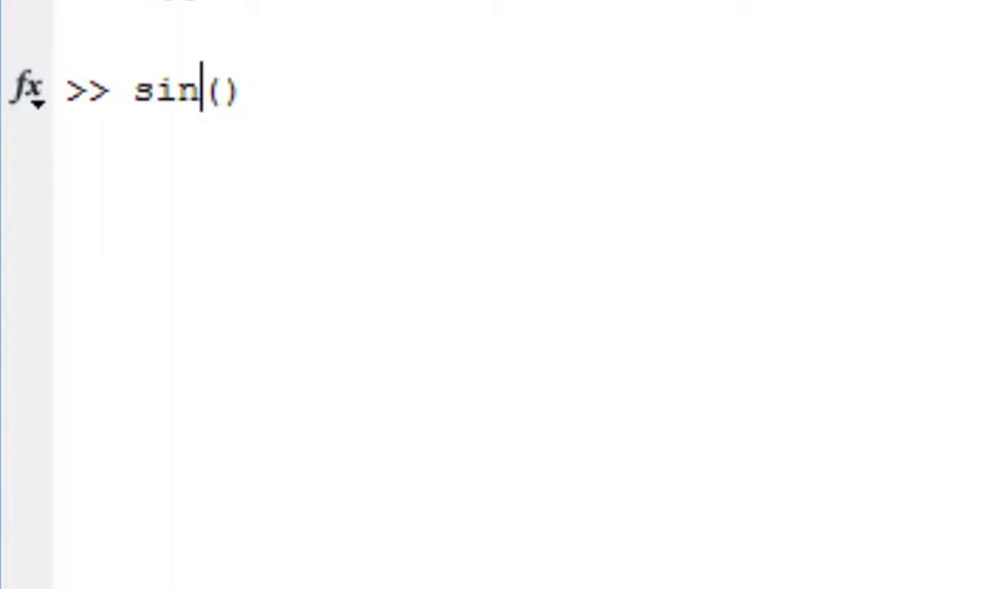
pyautogui.write('d(4')
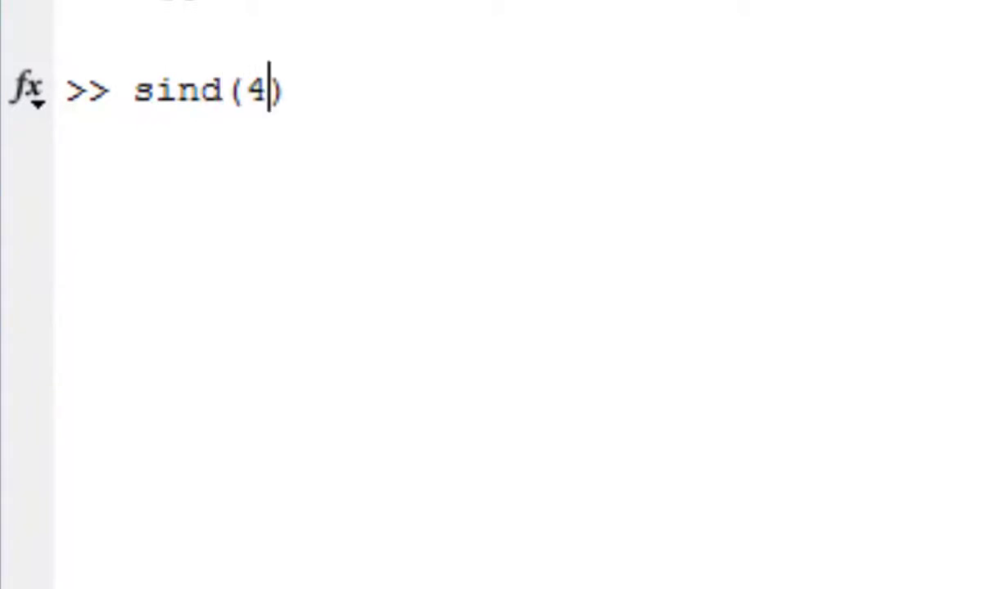
pyautogui.write('5')
pyautogui.press('Return')
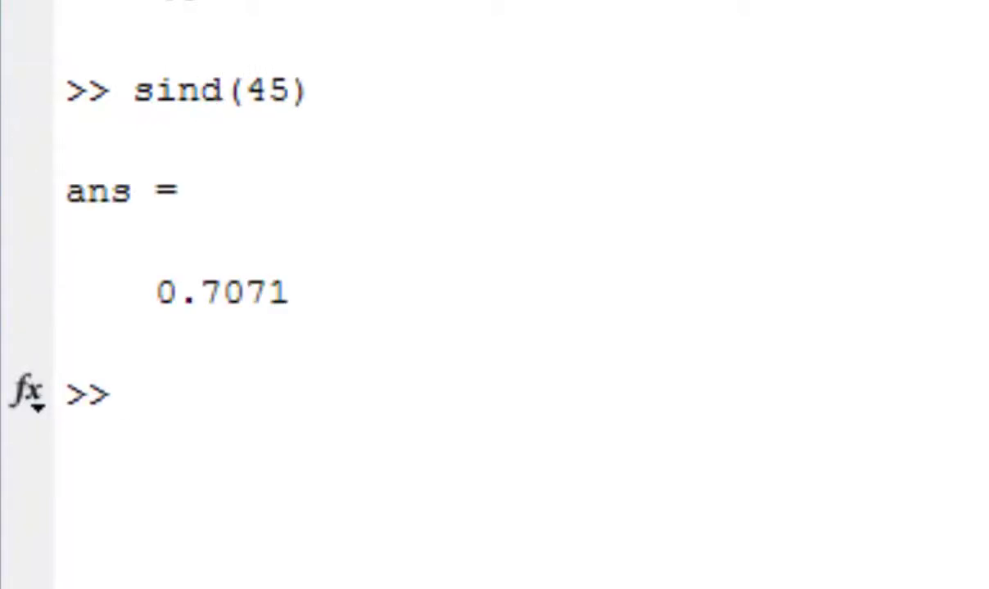
pyautogui.write('1/')
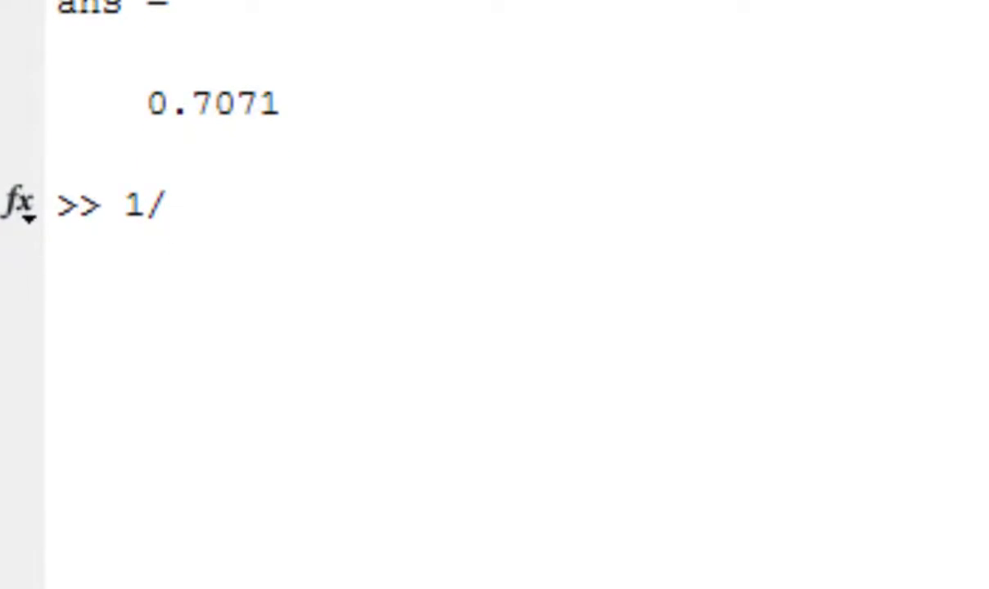
pyautogui.write('sqrt(')
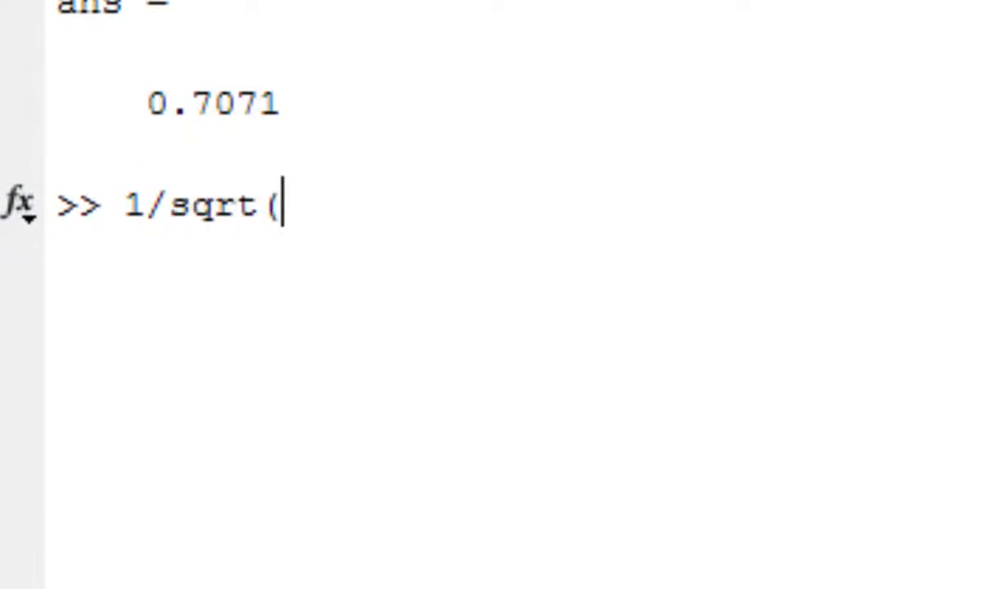
pyautogui.write(')')
pyautogui.press('Left')
pyautogui.write('2')
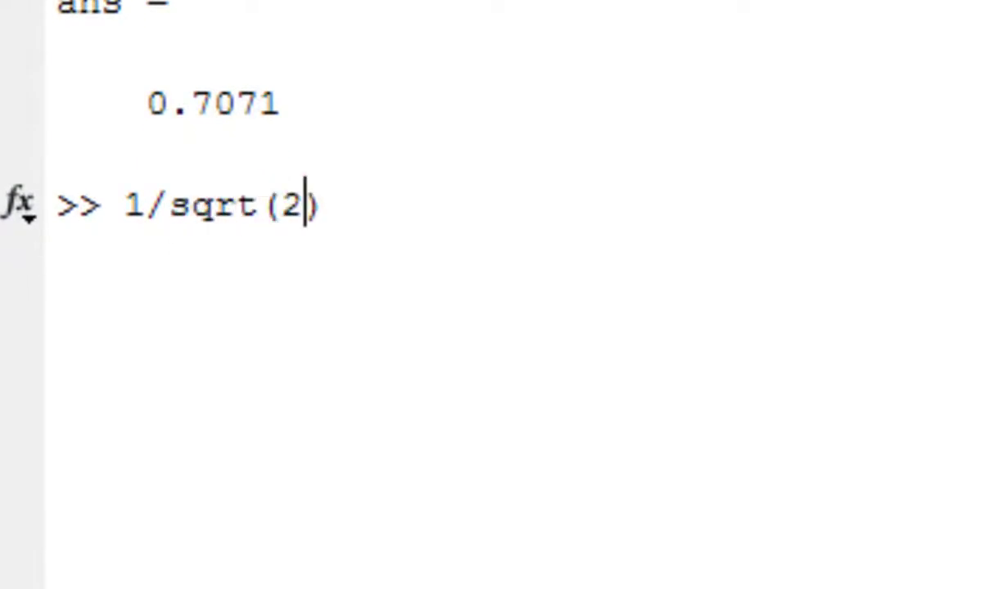
pyautogui.press('Return')
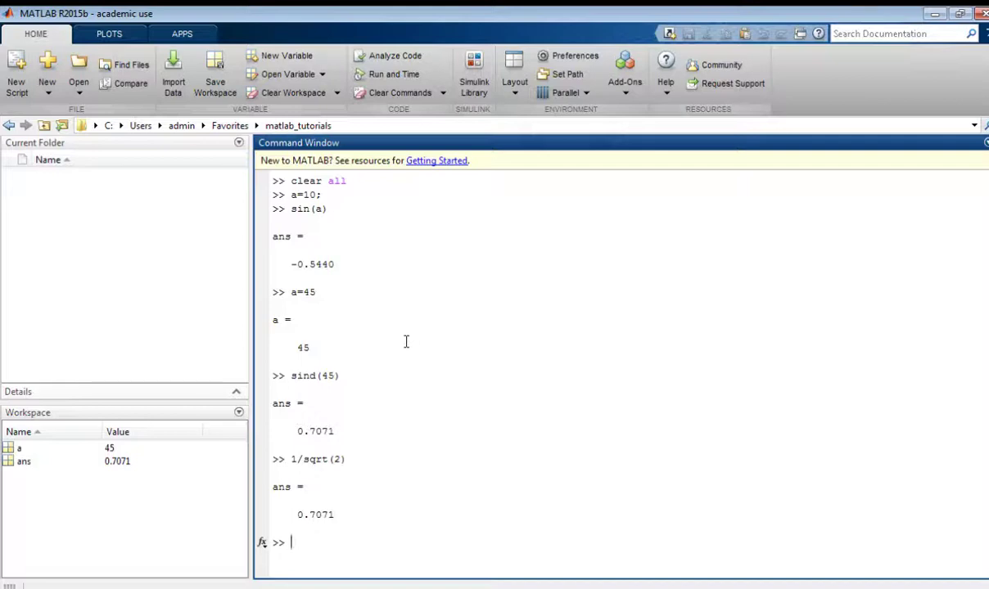
# Run clc to wipe the command output and type clear all.
pyautogui.write('c')
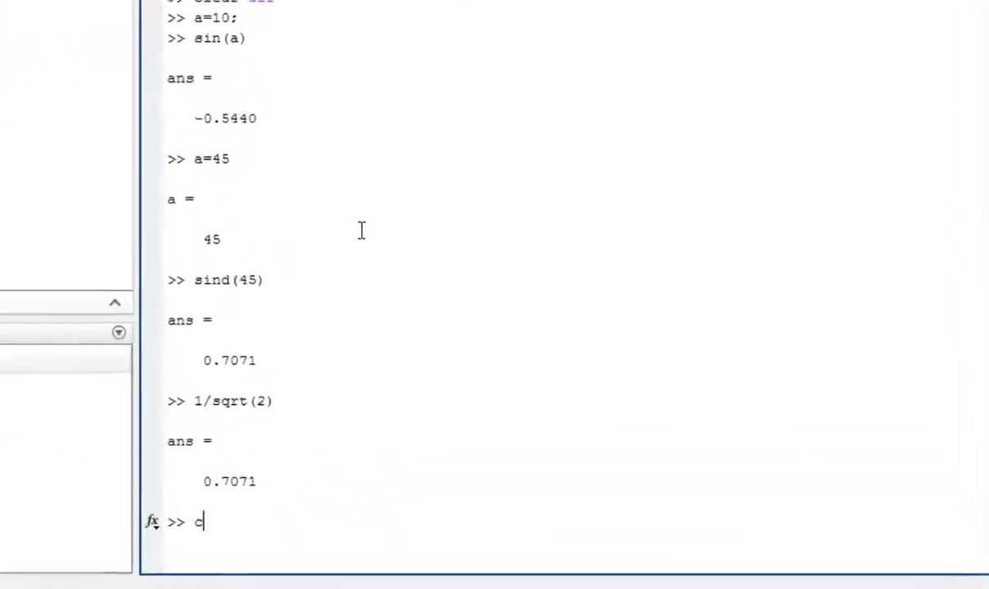
pyautogui.write('lc')
pyautogui.press('Return')
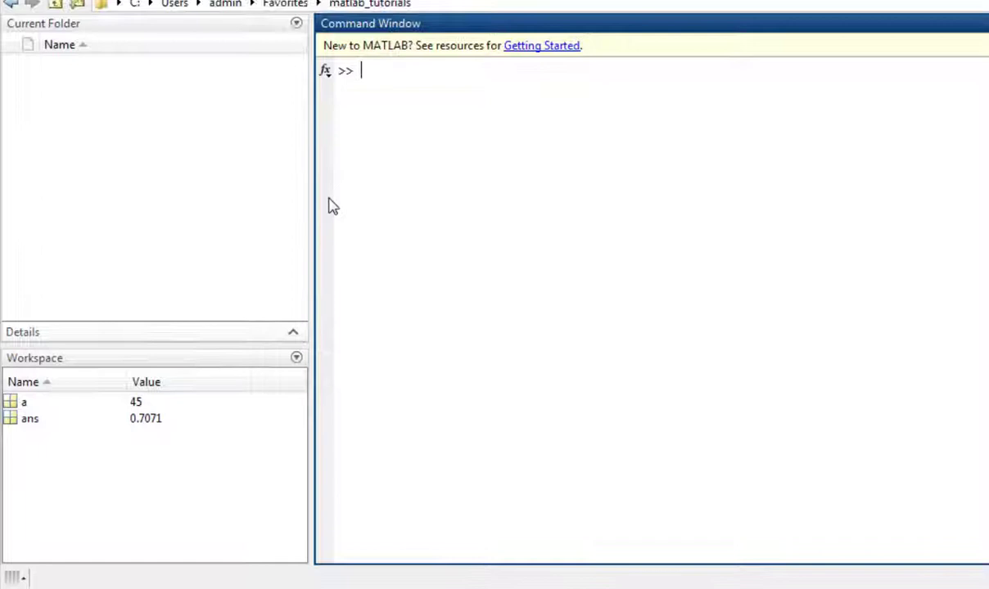
pyautogui.write('clear a')
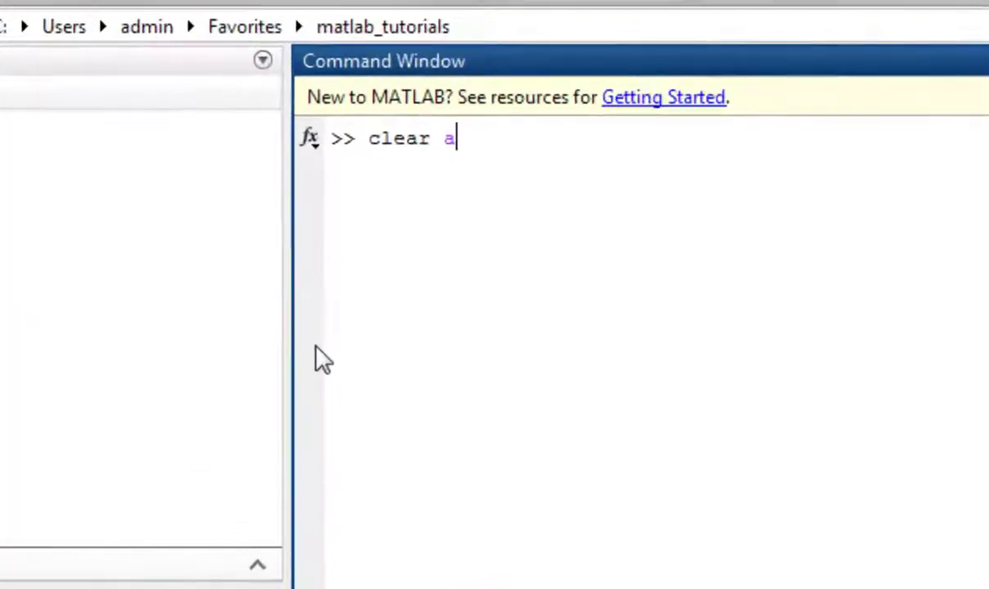
pyautogui.write('ll')
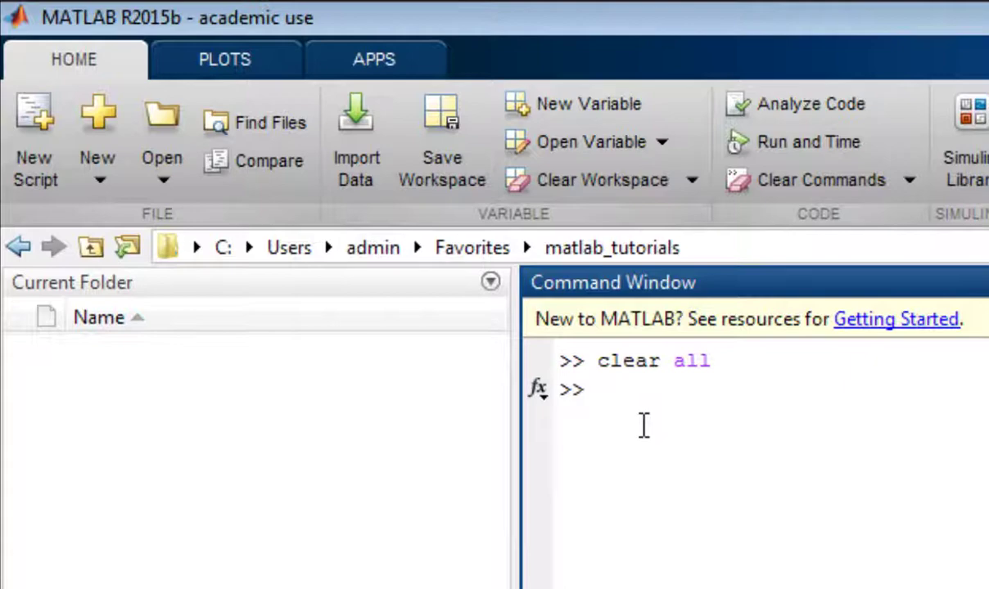
# Start a new script with clear all, clc and x=0; on separate lines.
pyautogui.click(35, 116)
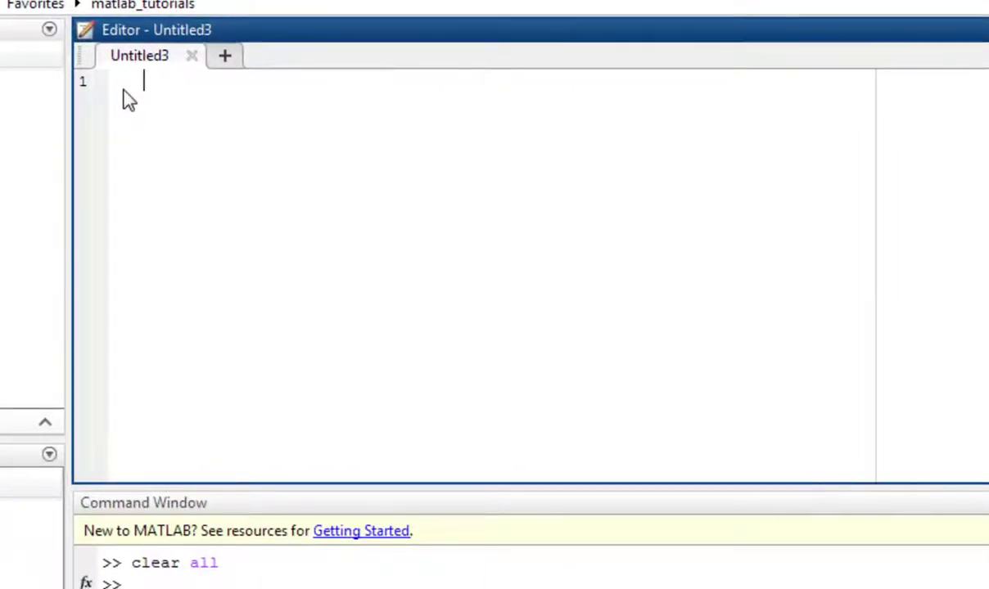
pyautogui.write('cle')
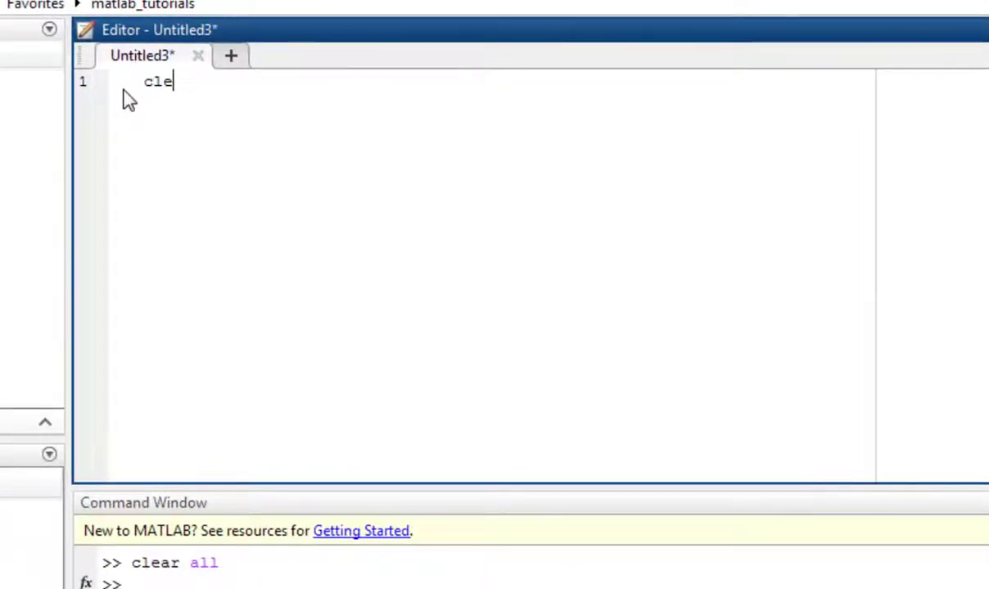
pyautogui.write('ar all')
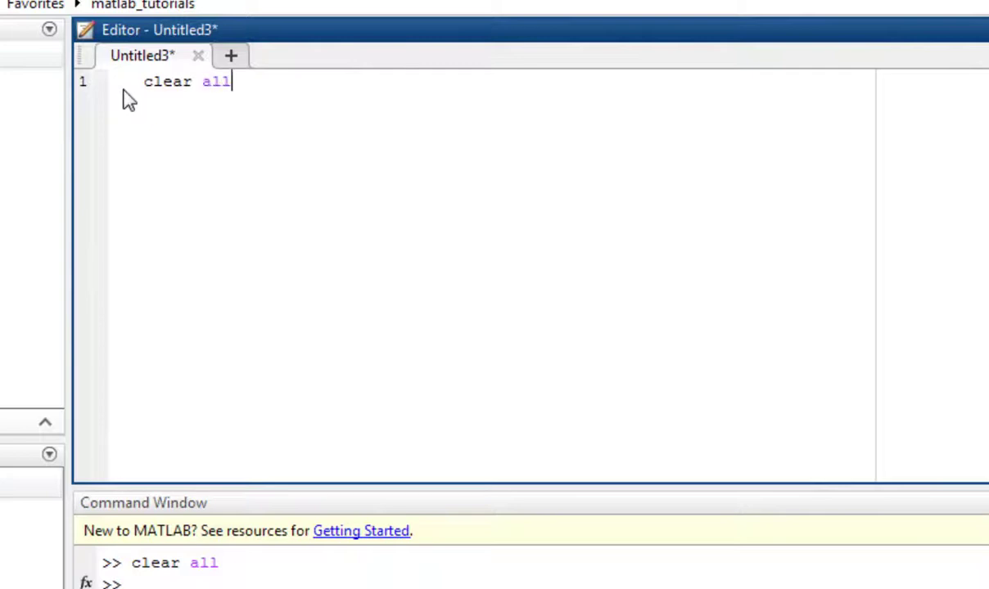
pyautogui.press('Return')
pyautogui.write('clc')
pyautogui.press('Return')
pyautogui.write('x')
pyautogui.write('=0')
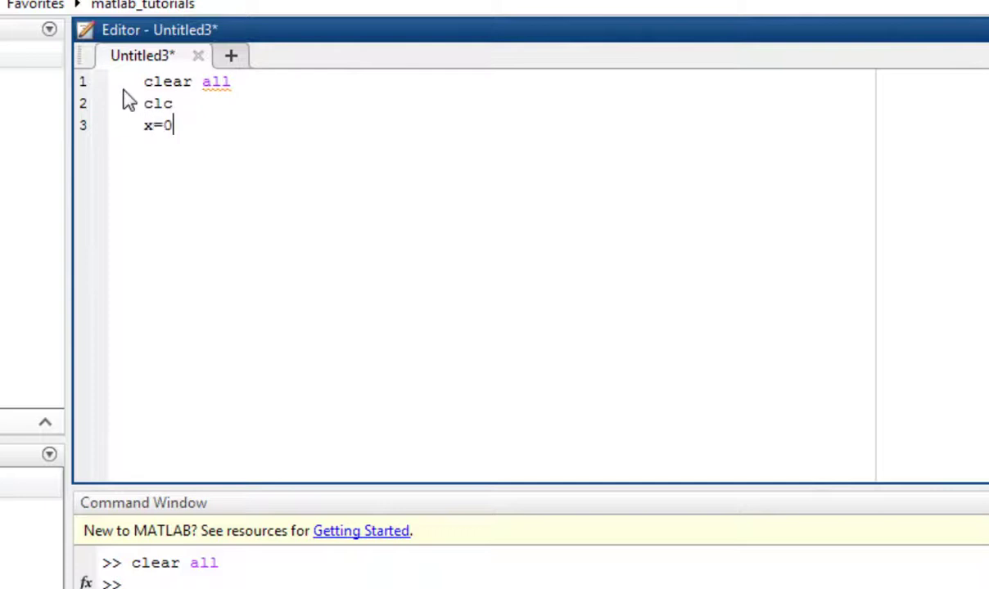
pyautogui.write(';')
pyautogui.press('BackSpace')
# Add a for i=1:10 loop whose body is x=x+2, closed with end.
pyautogui.write('for i')
pyautogui.write('=1:')
pyautogui.write('10')
pyautogui.press('Return')
pyautogui.write('x')
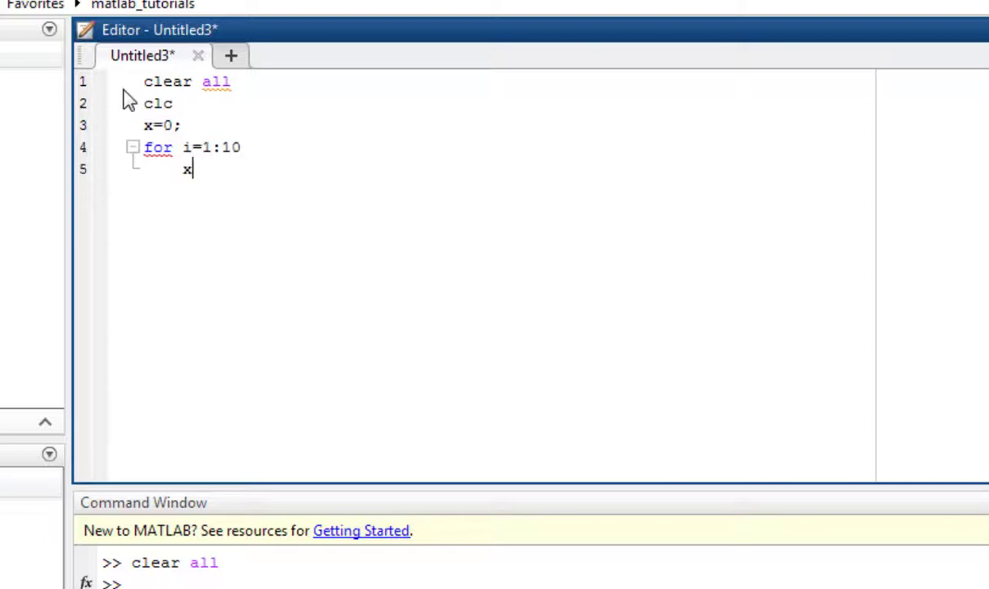
pyautogui.write('=x+2')
pyautogui.press('Return')
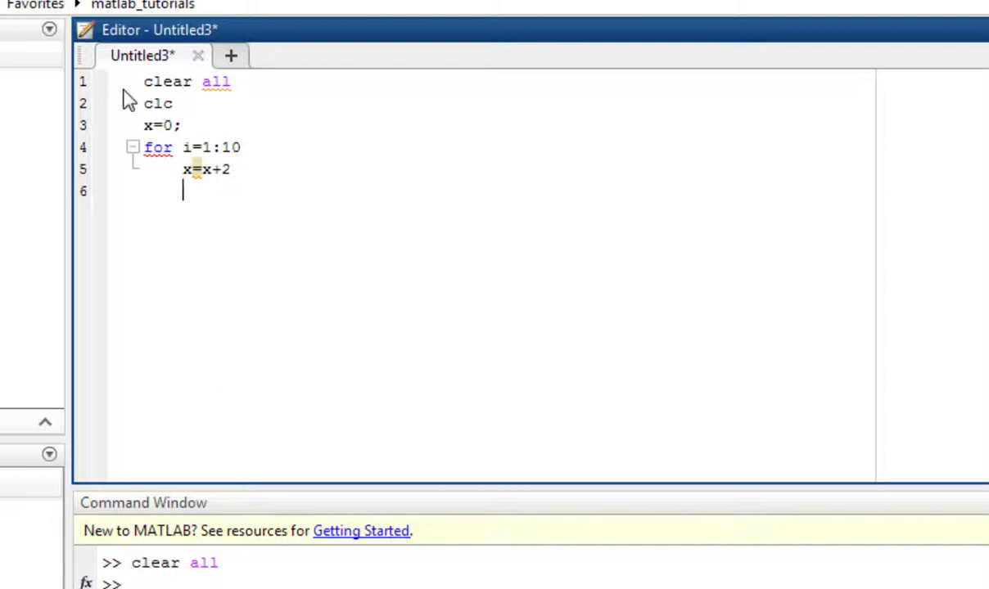
pyautogui.write('end')
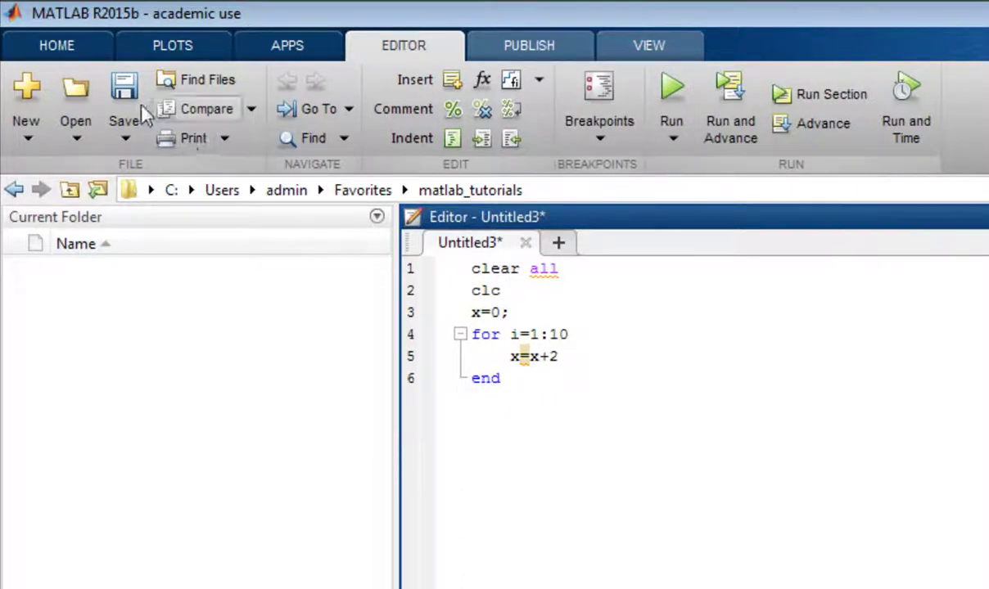
# Save Untitled3 as test.m in the matlab_tutorials folder.
pyautogui.click(119, 92)
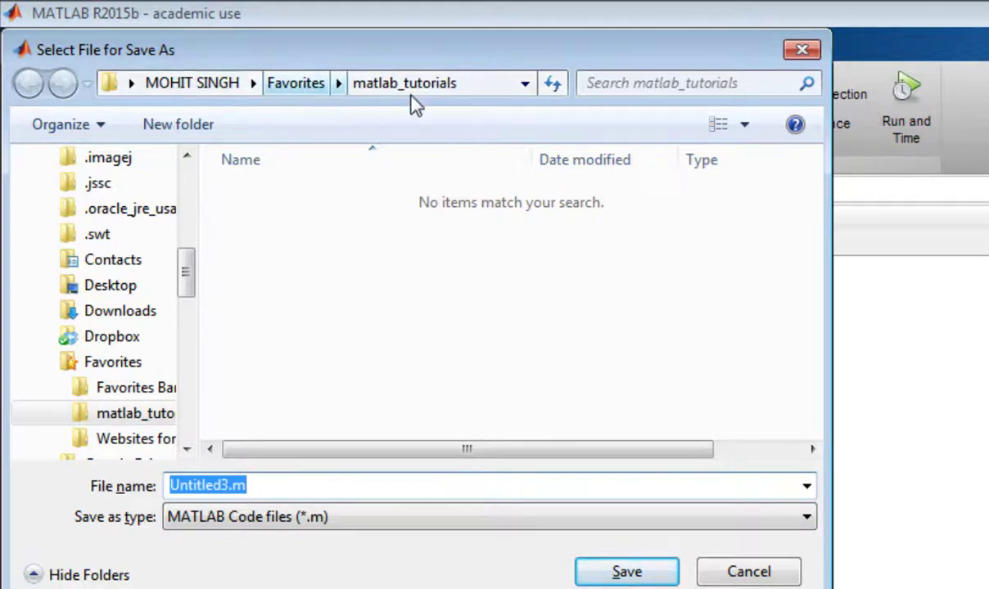
pyautogui.write('test.m')
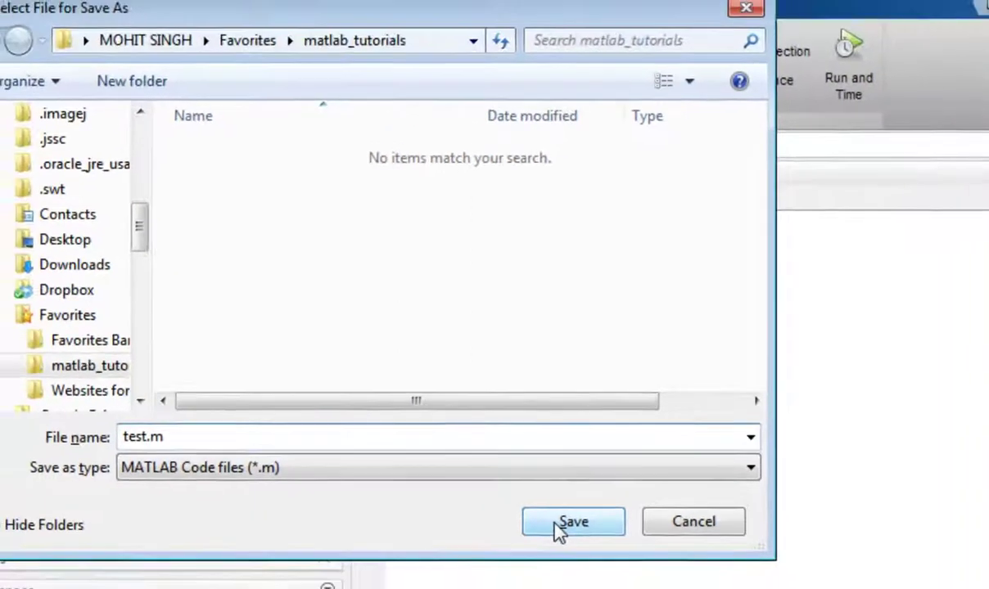
pyautogui.click(616, 560)
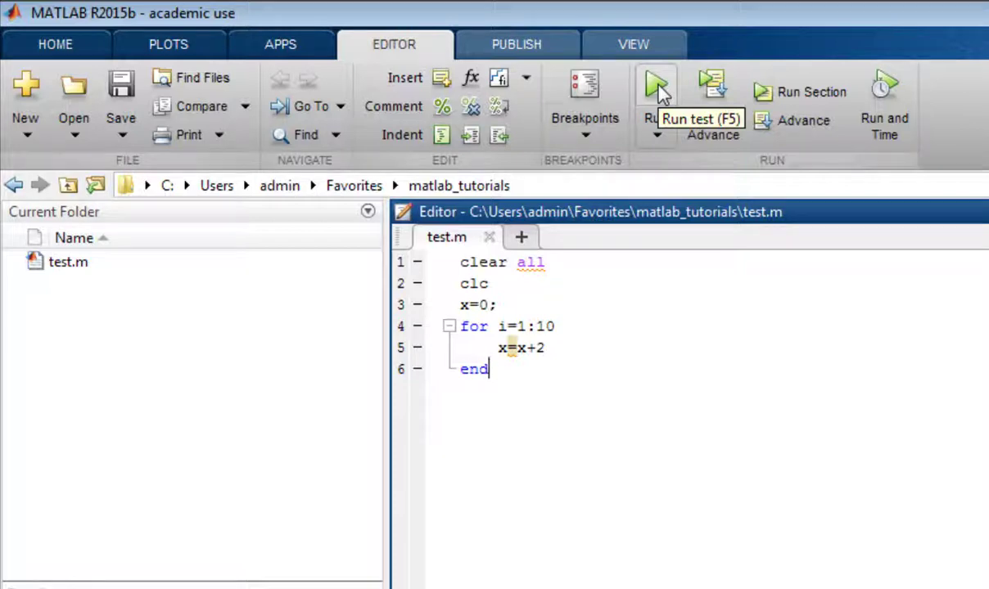
# Run test.m, enlarge the Command Window to review x from 2 to 20, and select x.
pyautogui.click(660, 90)
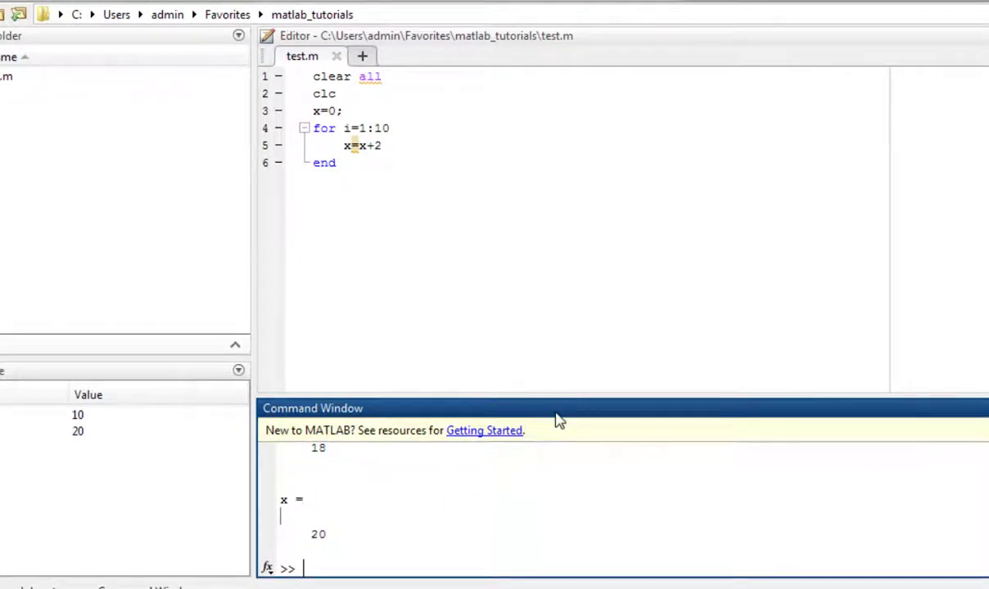
pyautogui.moveTo(559, 393); pyautogui.dragTo(543, 226)
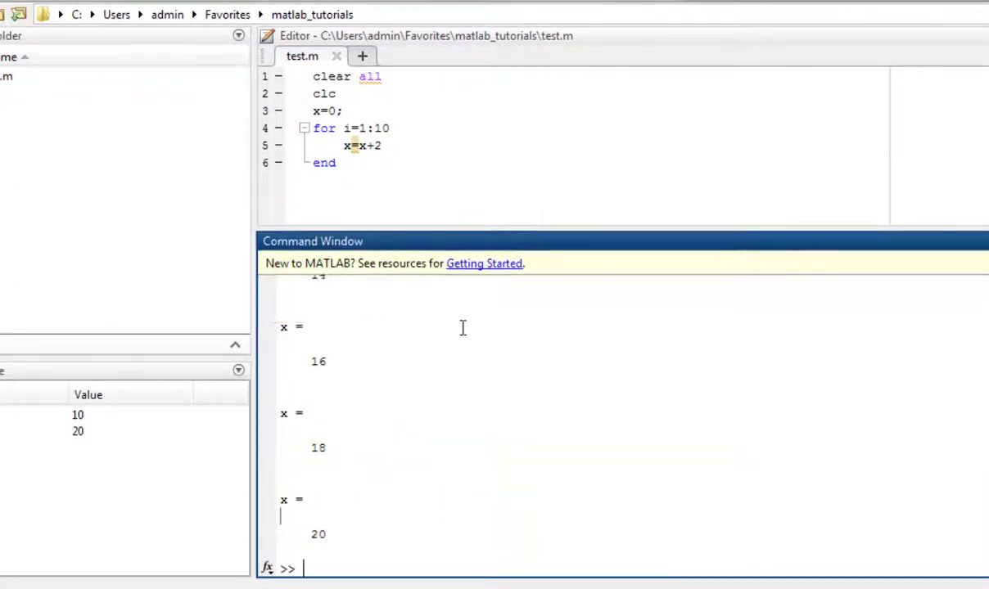
pyautogui.scroll(3, 364, 492)
pyautogui.scroll(2, 364, 491)
pyautogui.scroll(5, 364, 491)
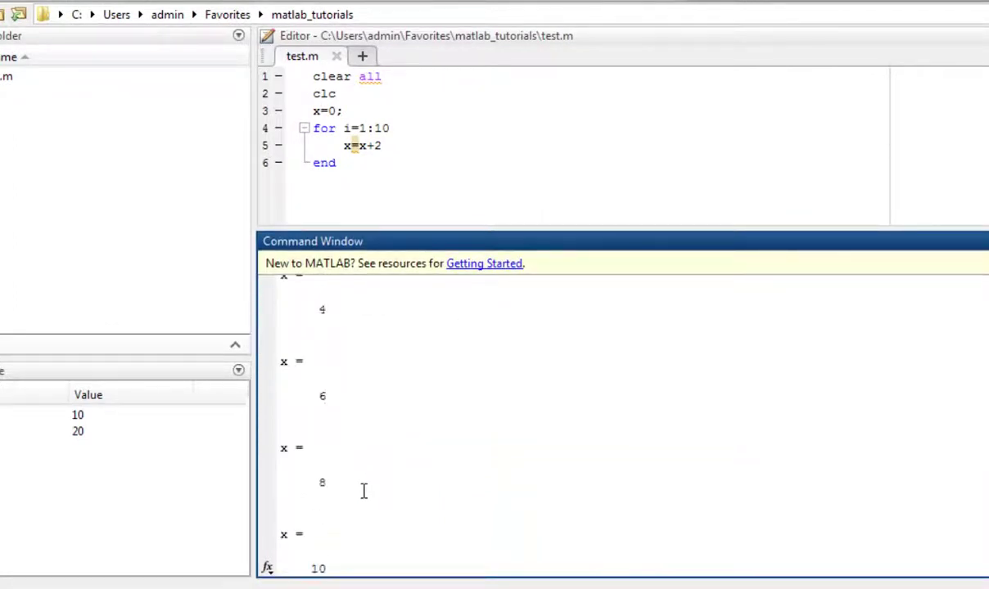
pyautogui.scroll(2, 365, 492)
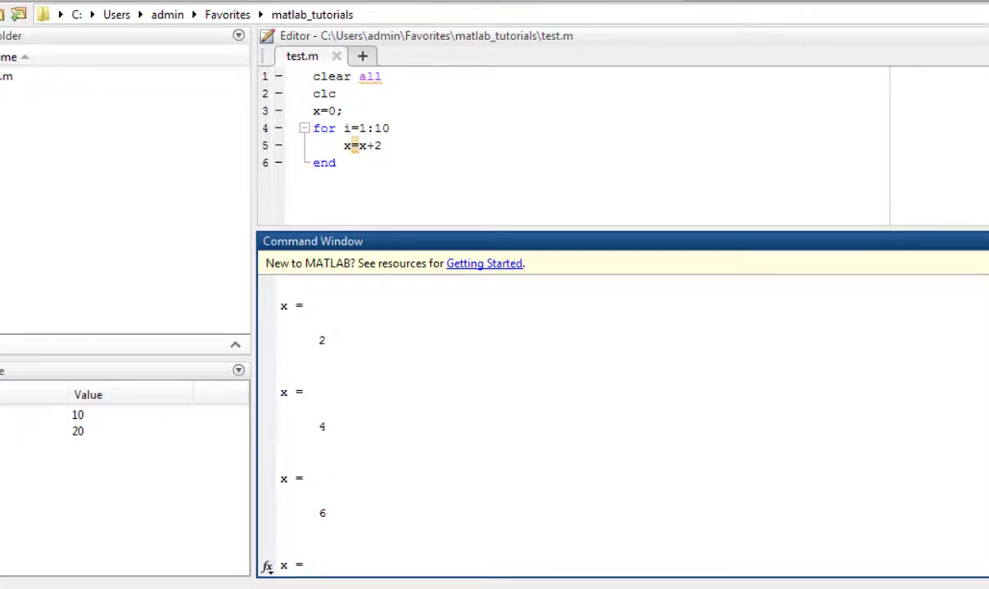
pyautogui.click(78, 431)
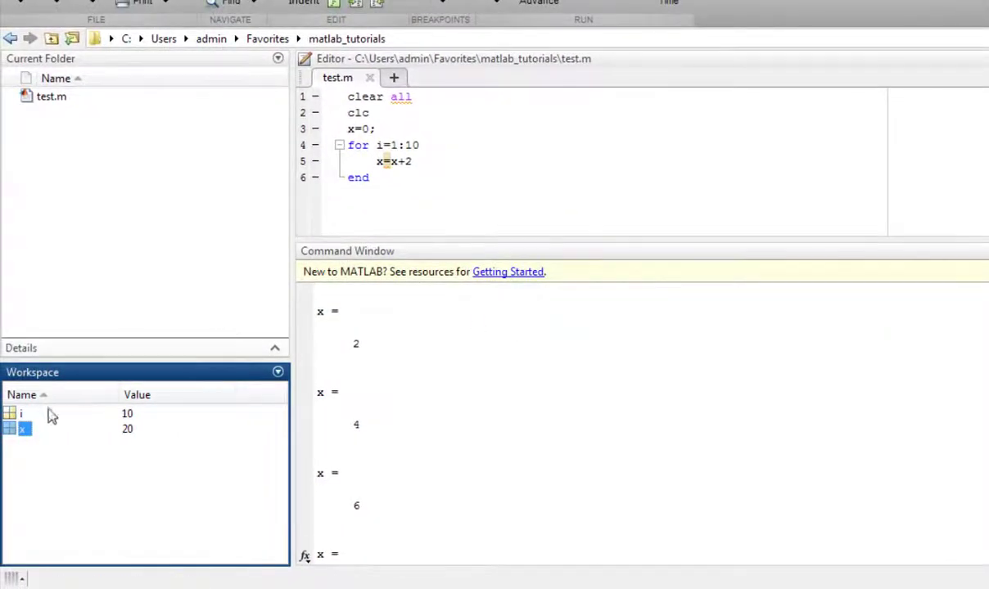
# Open x (20) and i (10) in the Variables editor, then return to test.m.
pyautogui.doubleClick(10, 430)
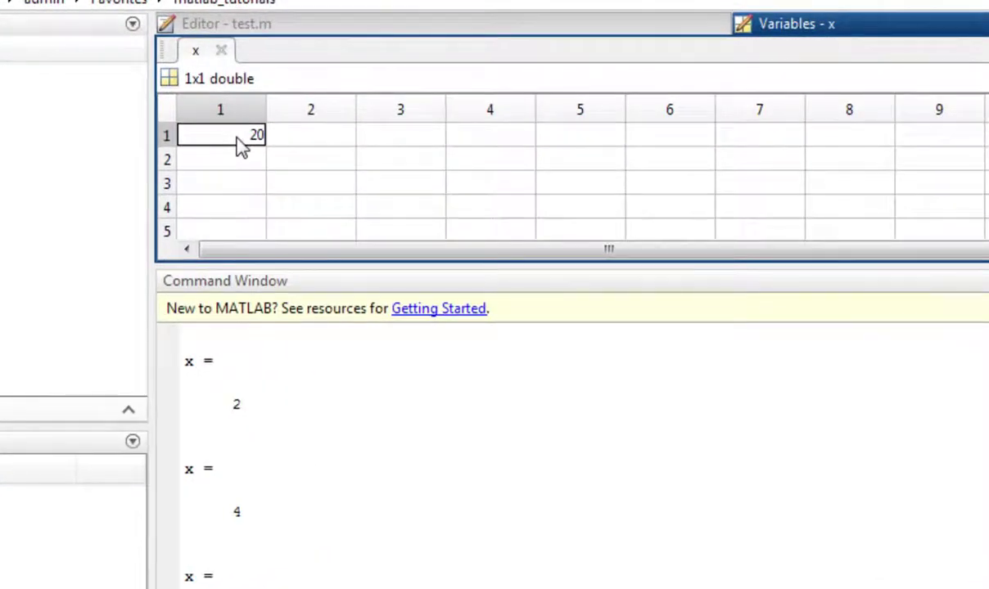
pyautogui.click(22, 399)
pyautogui.doubleClick(22, 400)
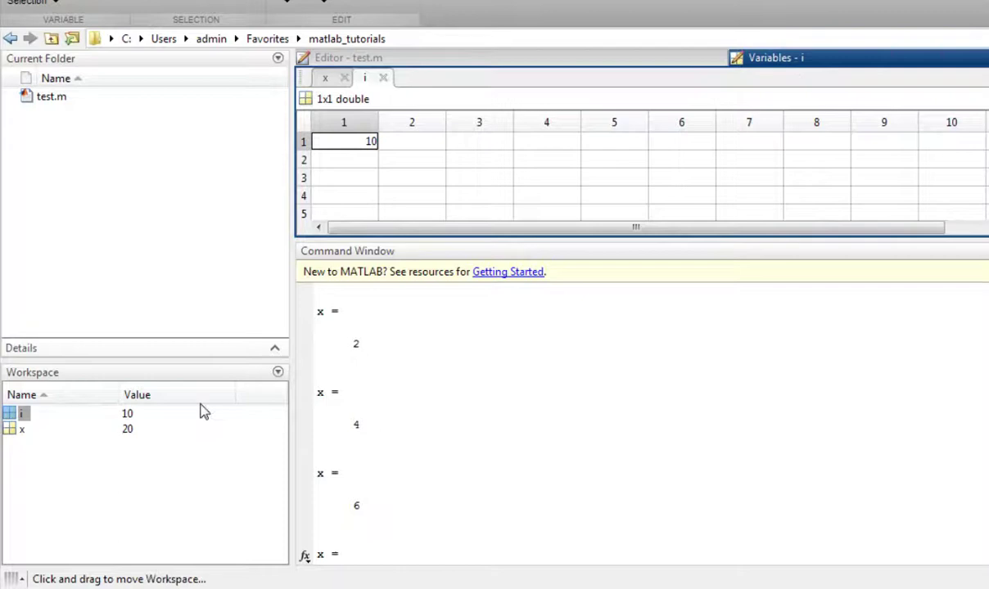
pyautogui.click(16, 430)
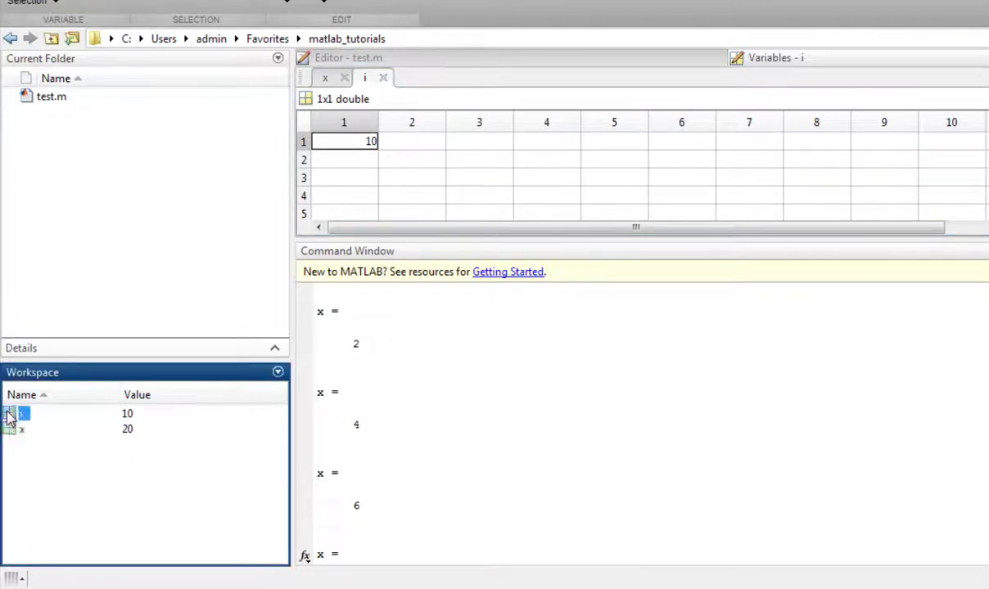
pyautogui.click(516, 61)
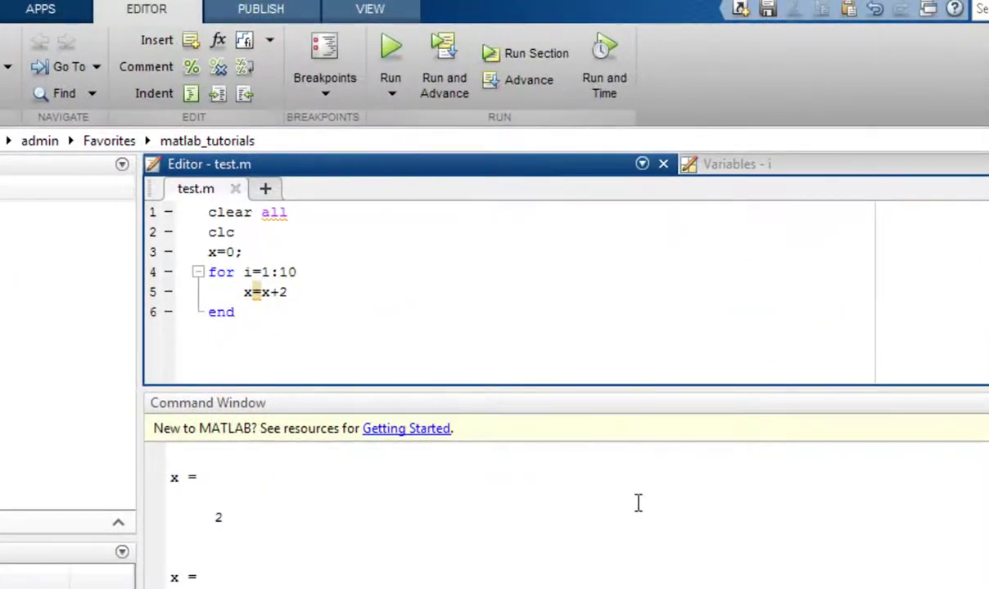
# Copy and paste x=0; on line 3, then cut it and paste it back.
pyautogui.moveTo(244, 252); pyautogui.dragTo(203, 254)
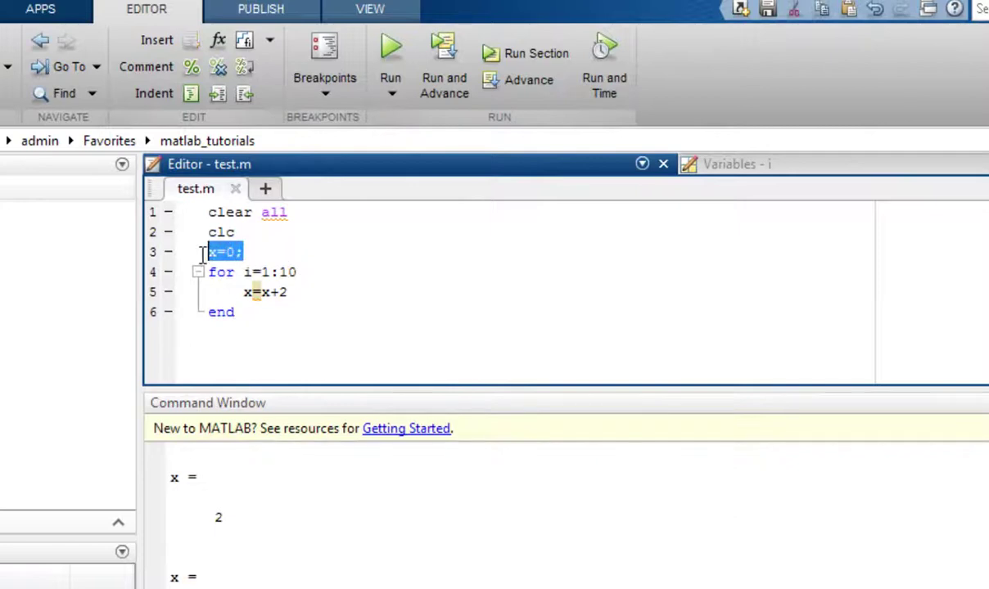
pyautogui.hotkey('ctrl', 'c')
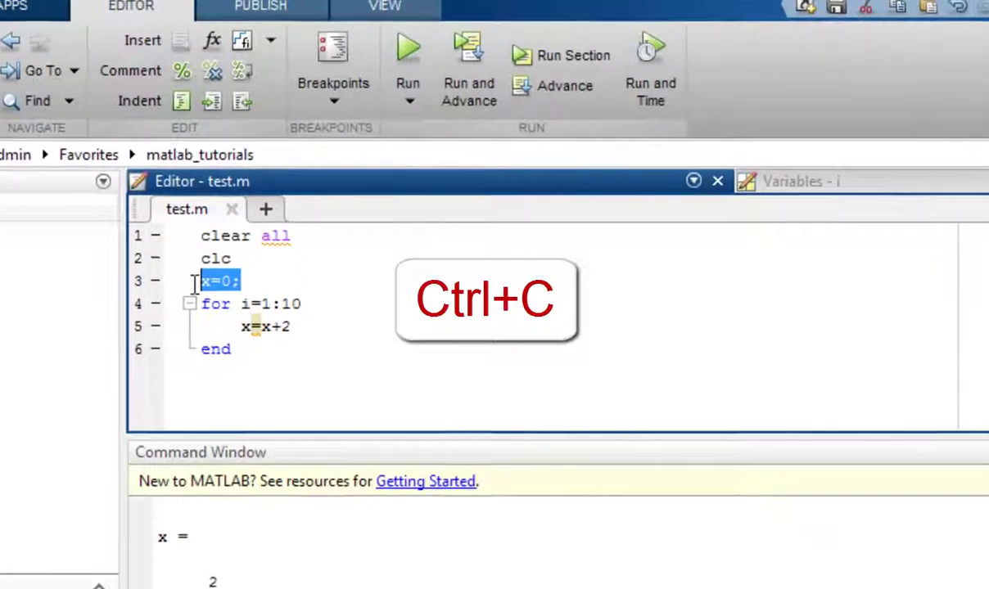
pyautogui.click(257, 284)
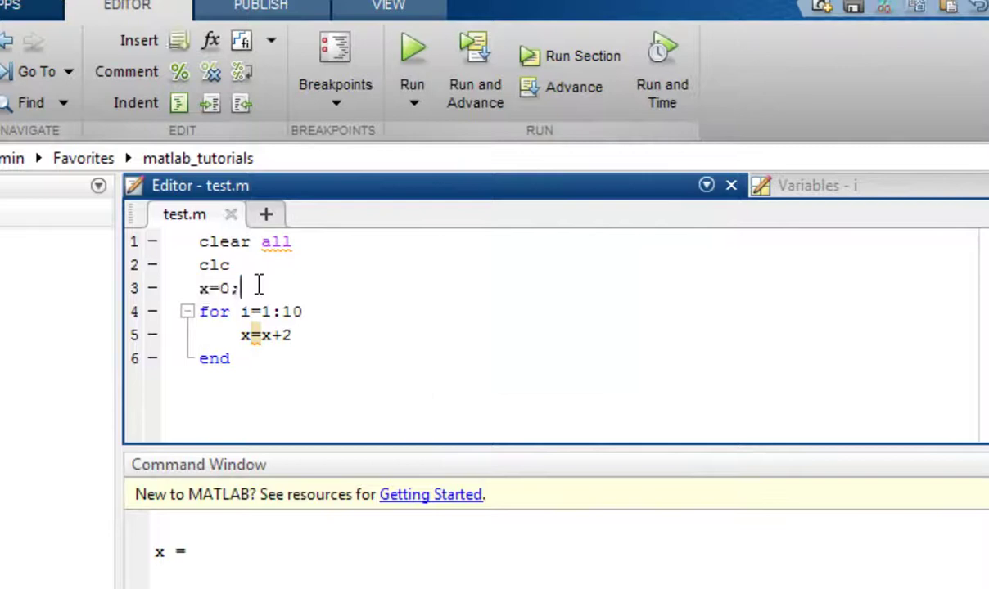
pyautogui.hotkey('ctrl', 'v')
pyautogui.hotkey('ctrl', 'x')
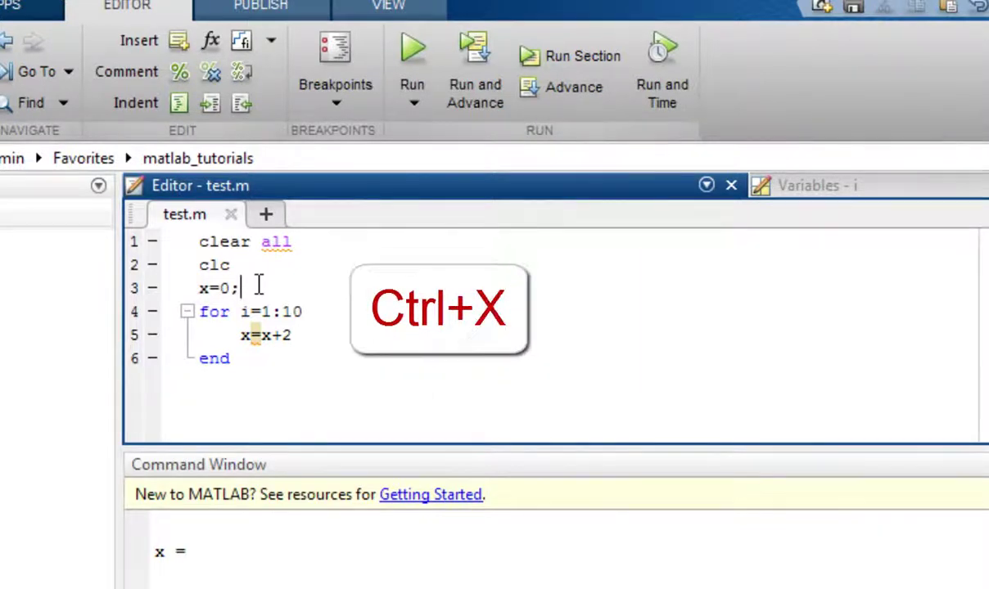
pyautogui.moveTo(258, 284); pyautogui.dragTo(190, 295)
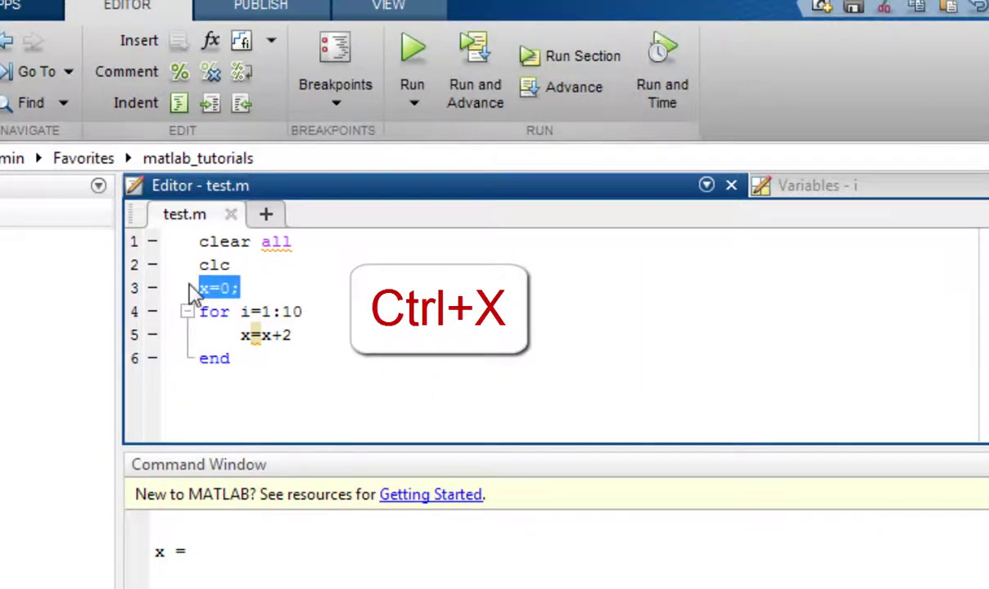
pyautogui.hotkey('ctrl', 'x')
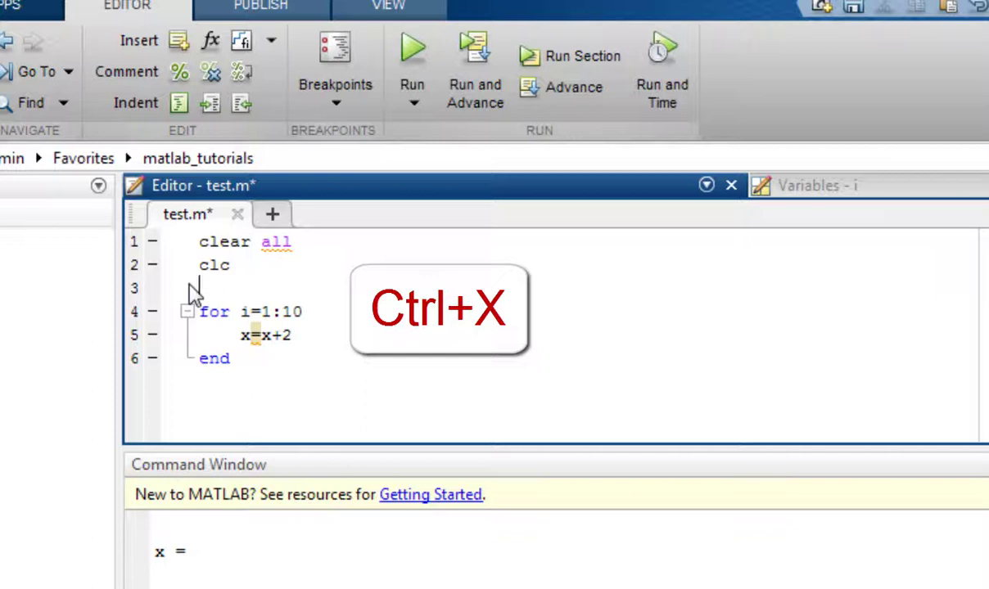
pyautogui.hotkey('ctrl', 'v')
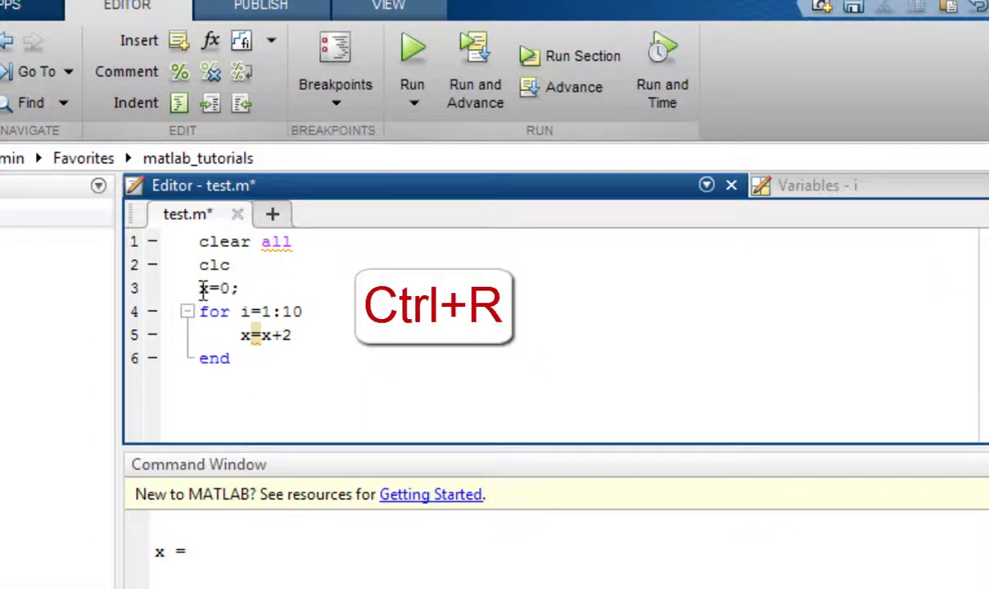
# Comment out line 3 with Ctrl+R and prefix x=0; with extra % signs.
pyautogui.keyDown('shift'); pyautogui.click(199, 288); pyautogui.keyUp('shift')
pyautogui.click(203, 292)
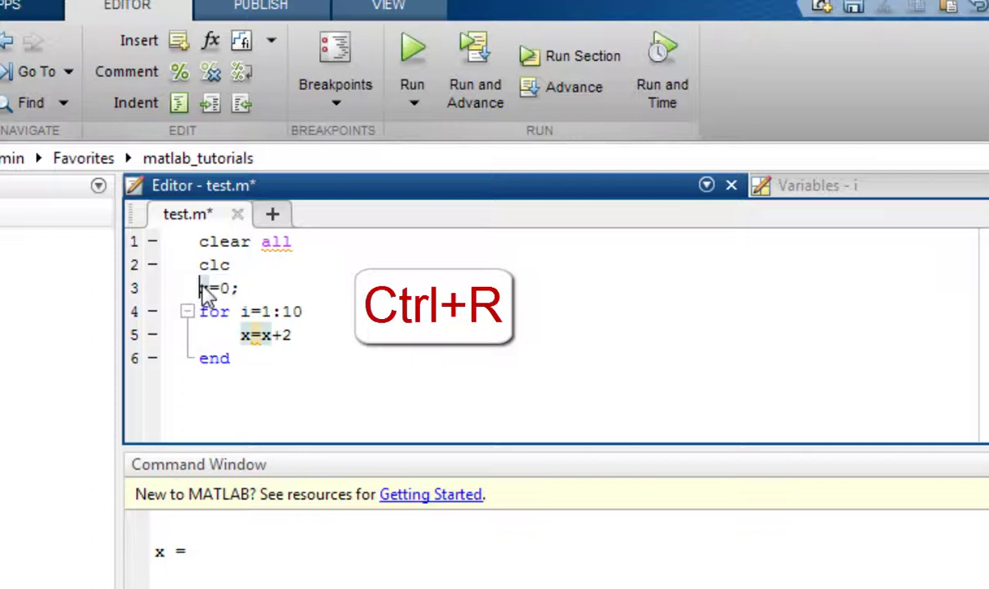
pyautogui.hotkey('ctrl', 'r')
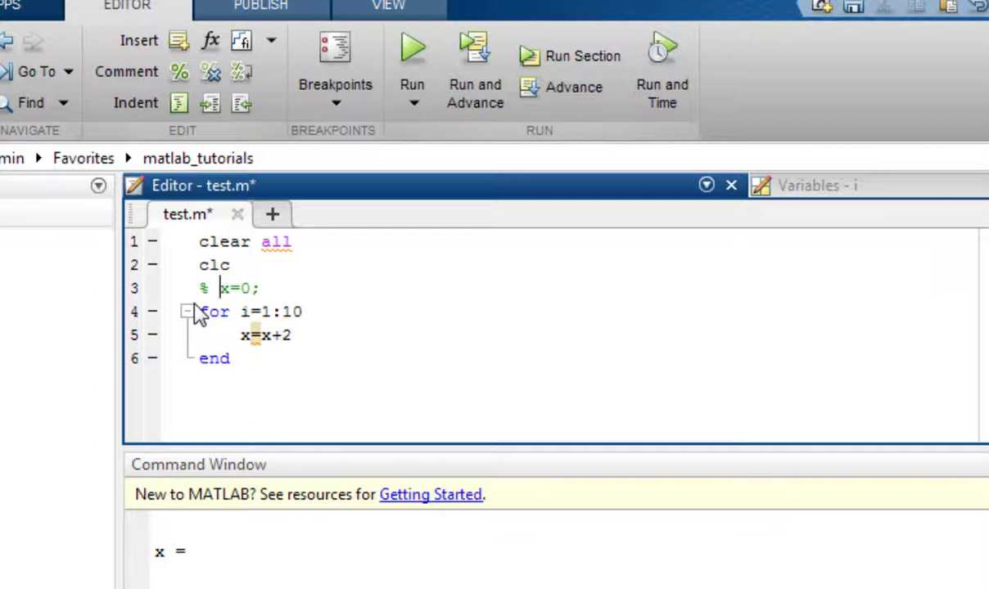
pyautogui.moveTo(219, 287); pyautogui.dragTo(264, 283)
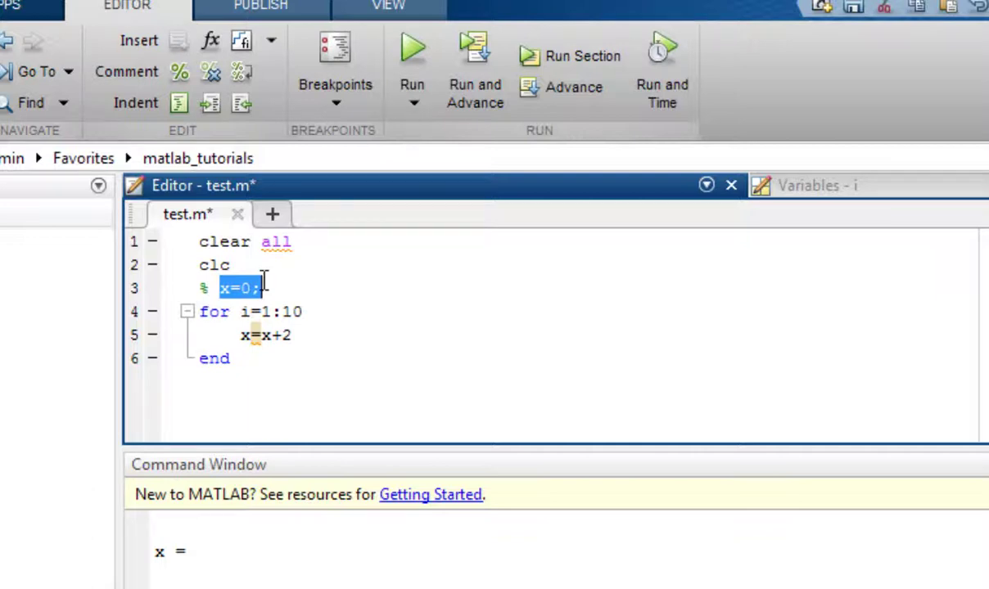
pyautogui.click(202, 288)
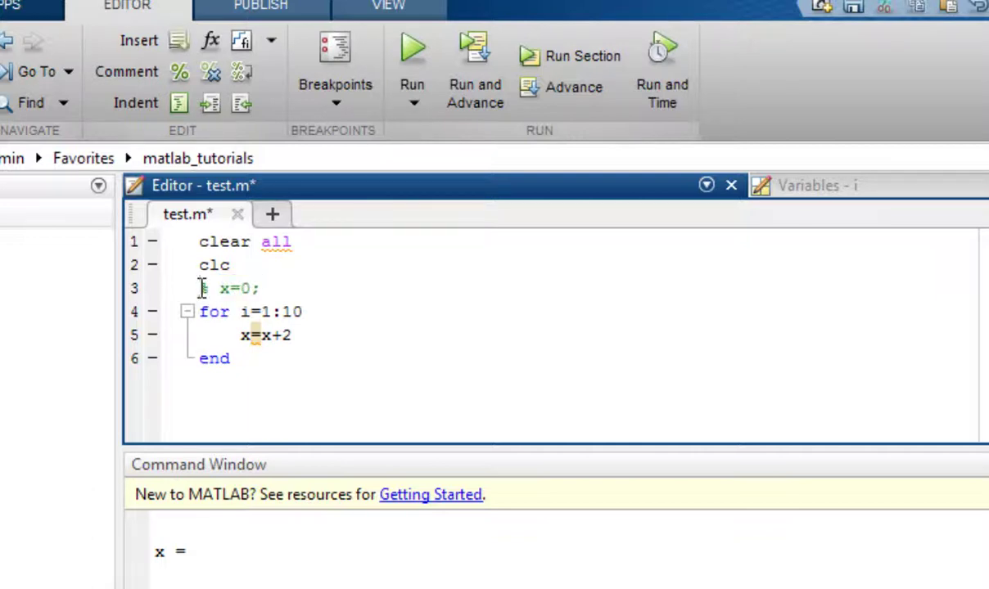
pyautogui.write('%%%%%')
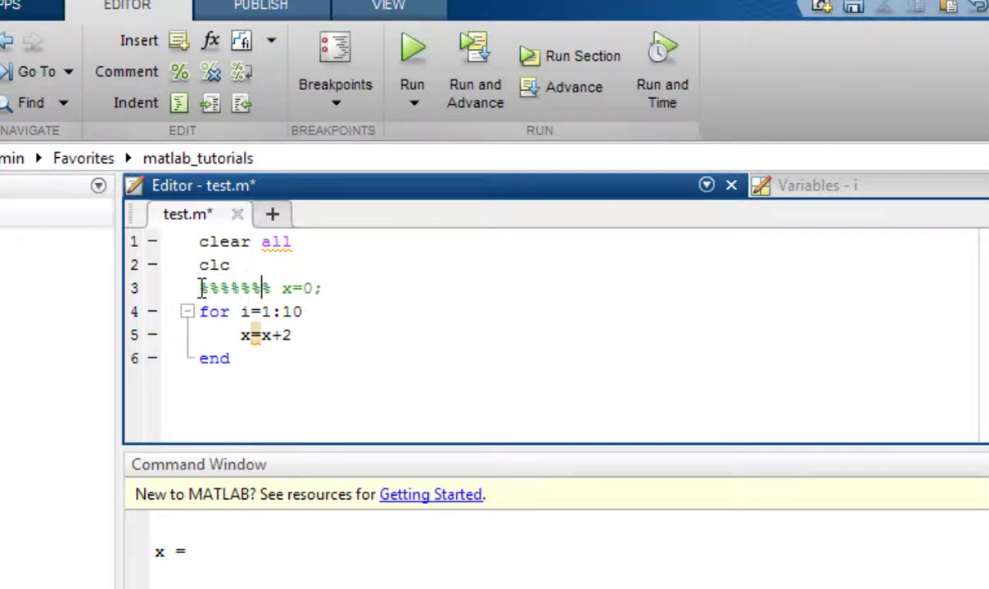
pyautogui.write('%%')
pyautogui.moveTo(293, 288)
pyautogui.mouseDown()
pyautogui.moveTo(338, 288)
pyautogui.moveTo(293, 289)
pyautogui.mouseUp()
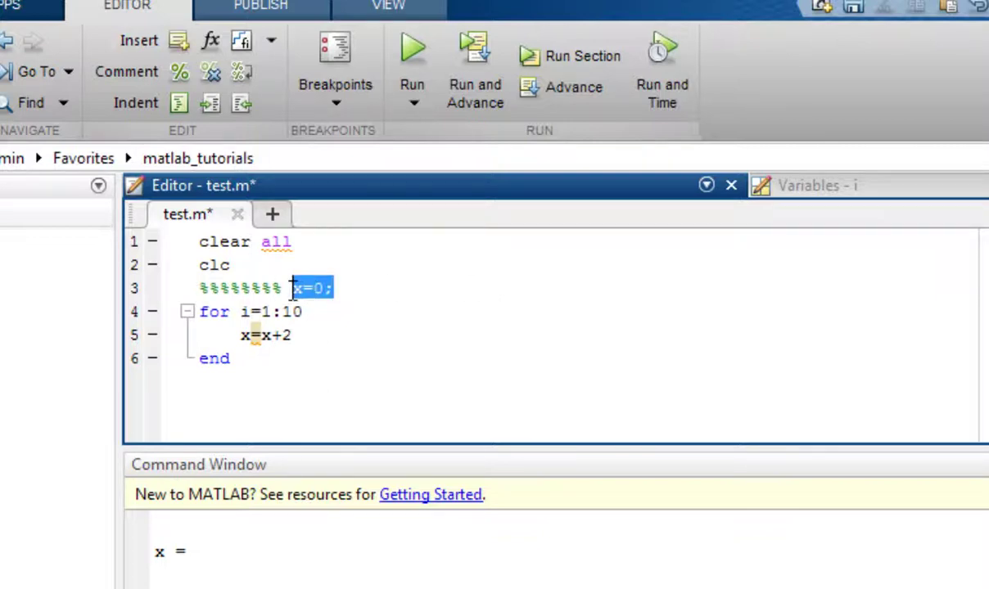
pyautogui.click(252, 264)
# Add a line below clc, save and run test.m, and confirm output starts at 3, then 5.
pyautogui.press('Return')
pyautogui.write('x=1;')
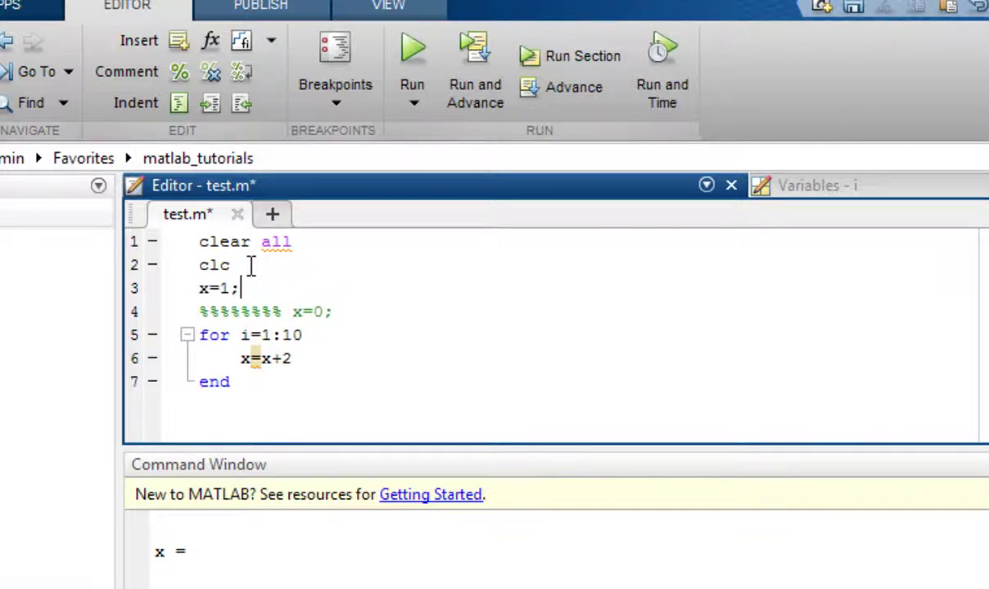
pyautogui.click(410, 72)
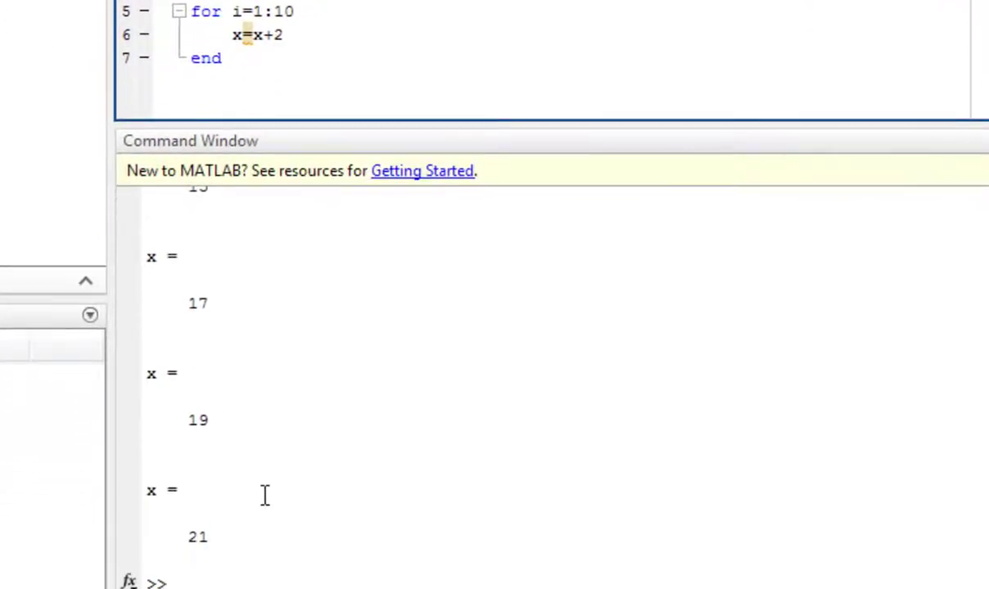
pyautogui.click(265, 494)
pyautogui.scroll(5, 265, 494)
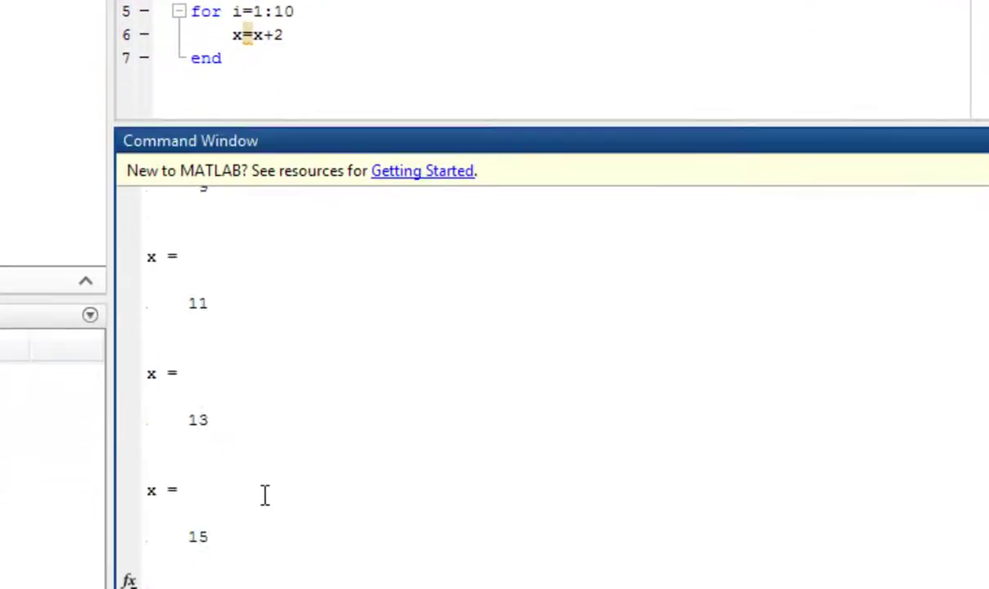
pyautogui.scroll(1, 260, 483)
pyautogui.scroll(5, 261, 479)
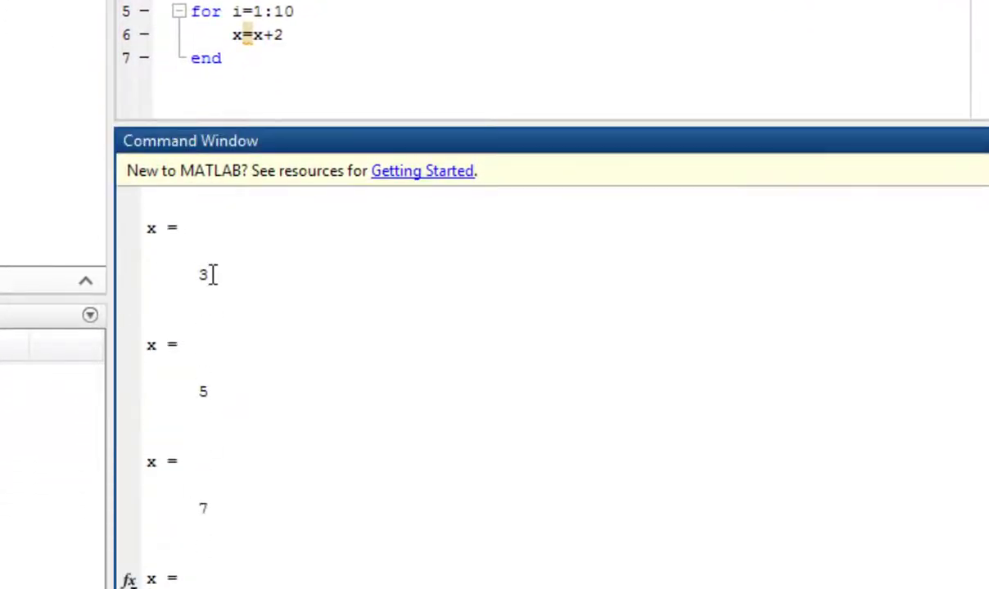
pyautogui.doubleClick(204, 274)
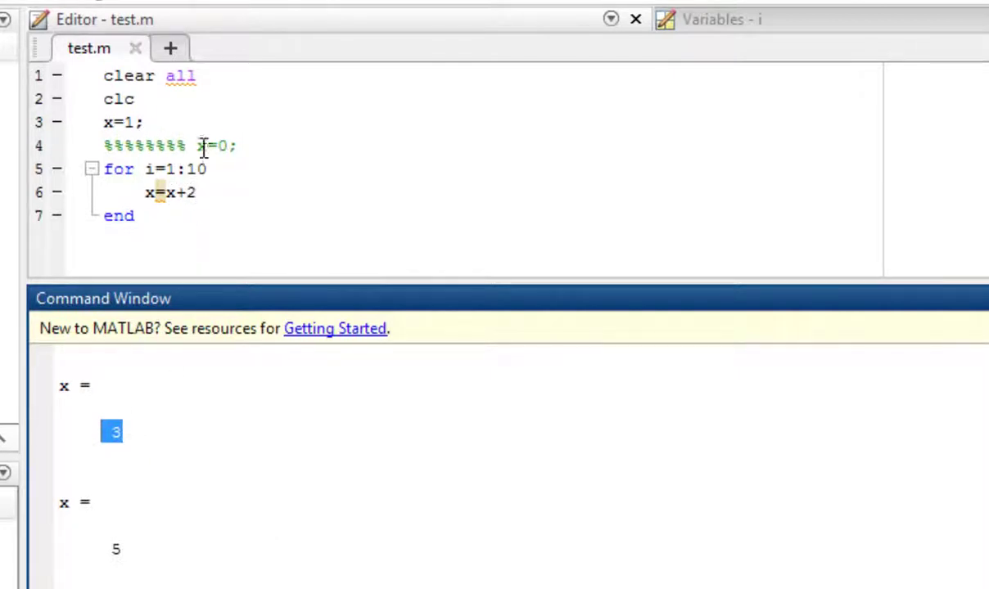
pyautogui.moveTo(198, 146); pyautogui.dragTo(246, 149)
pyautogui.click(245, 149)
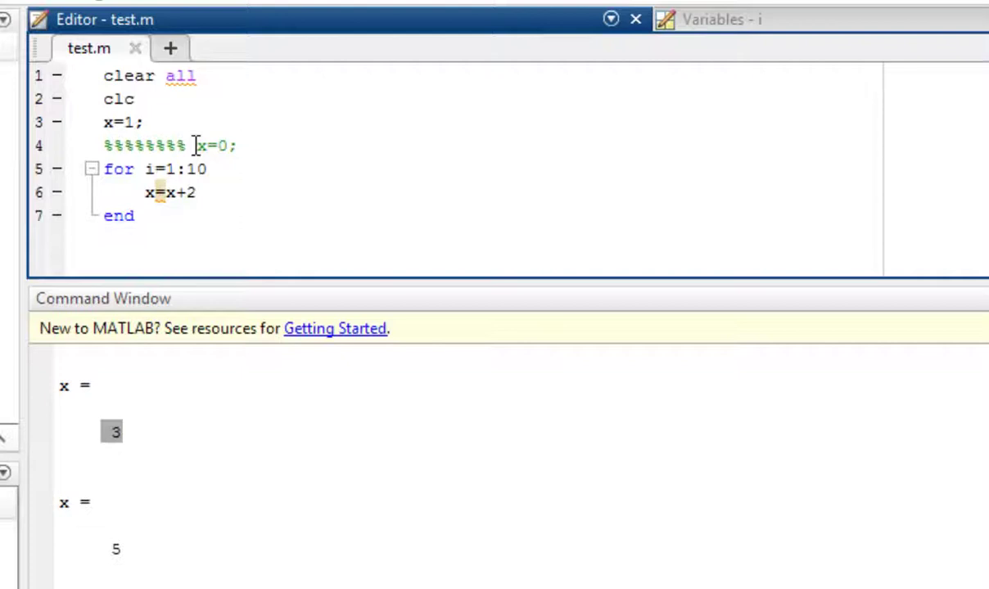
# Comment out x=1; on line 3 and strip every % from line 4 with Ctrl+T.
pyautogui.click(99, 122)
pyautogui.click(97, 123)
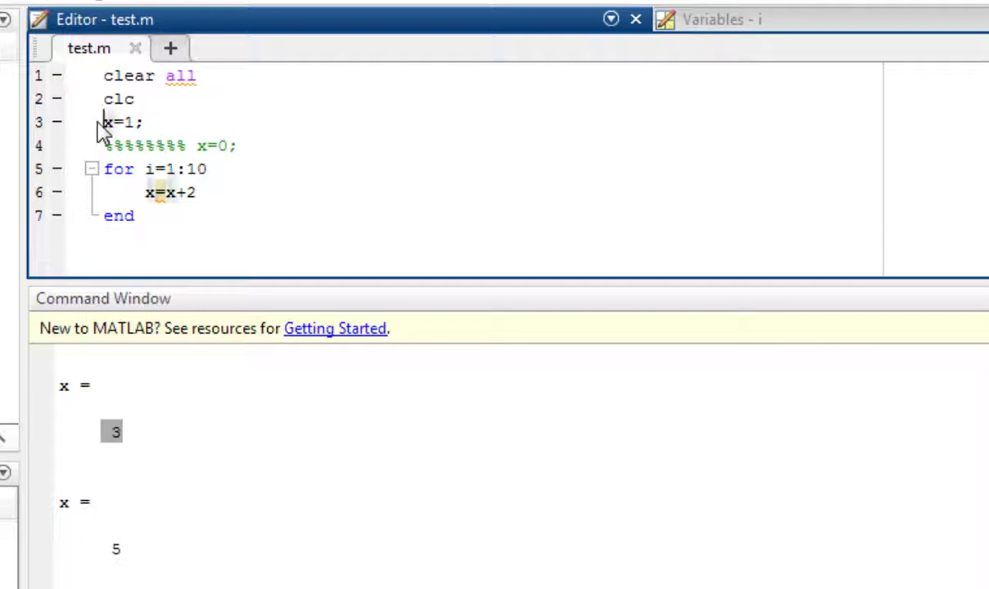
pyautogui.write('%')
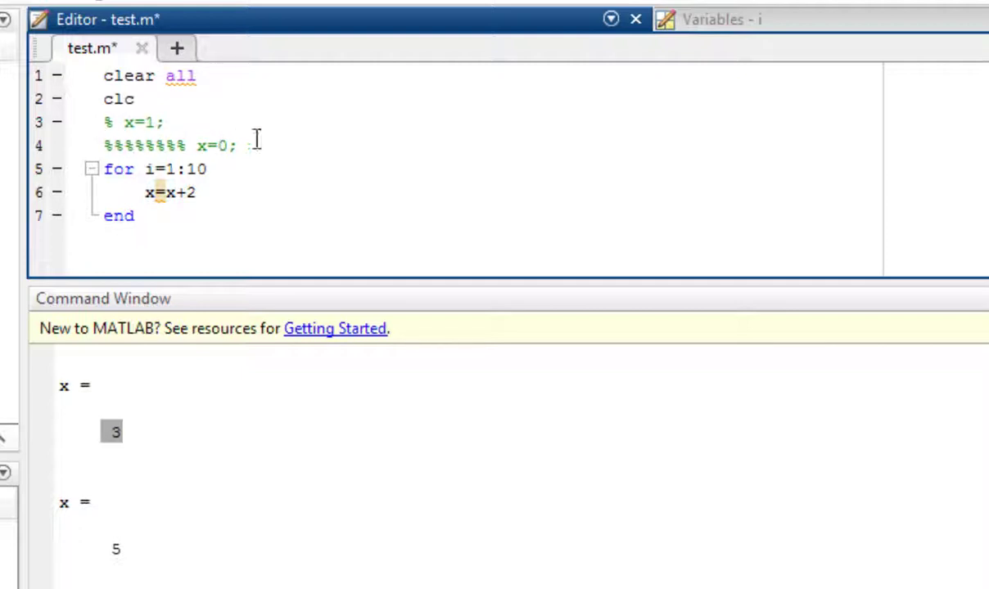
pyautogui.moveTo(256, 145); pyautogui.dragTo(107, 145)
pyautogui.hotkey('ctrl', 't')
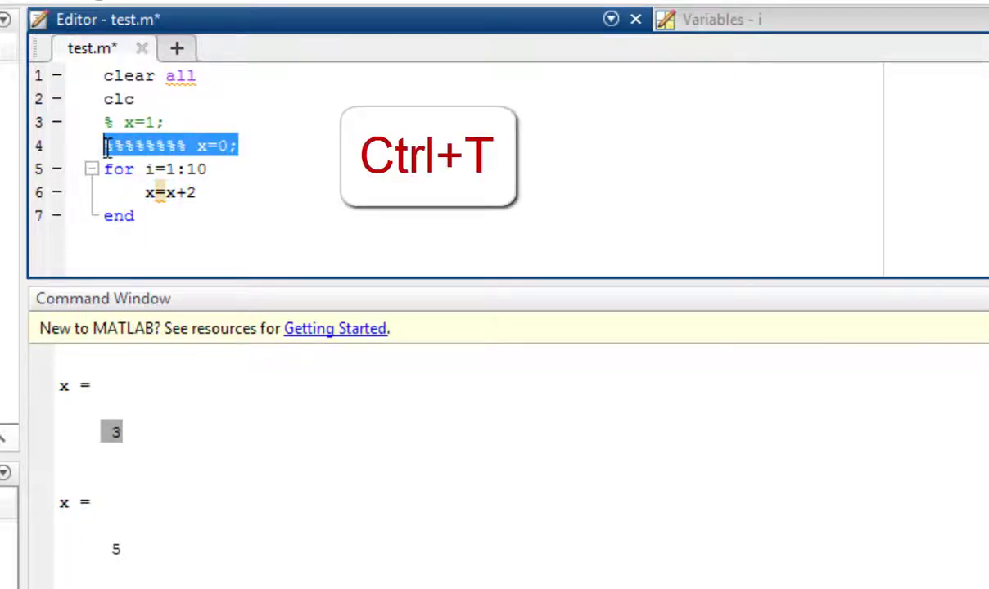
pyautogui.hotkey('ctrl', 't')
pyautogui.hotkey('ctrl', 't')
pyautogui.hotkey('ctrl', 't')
pyautogui.hotkey('ctrl', 't')
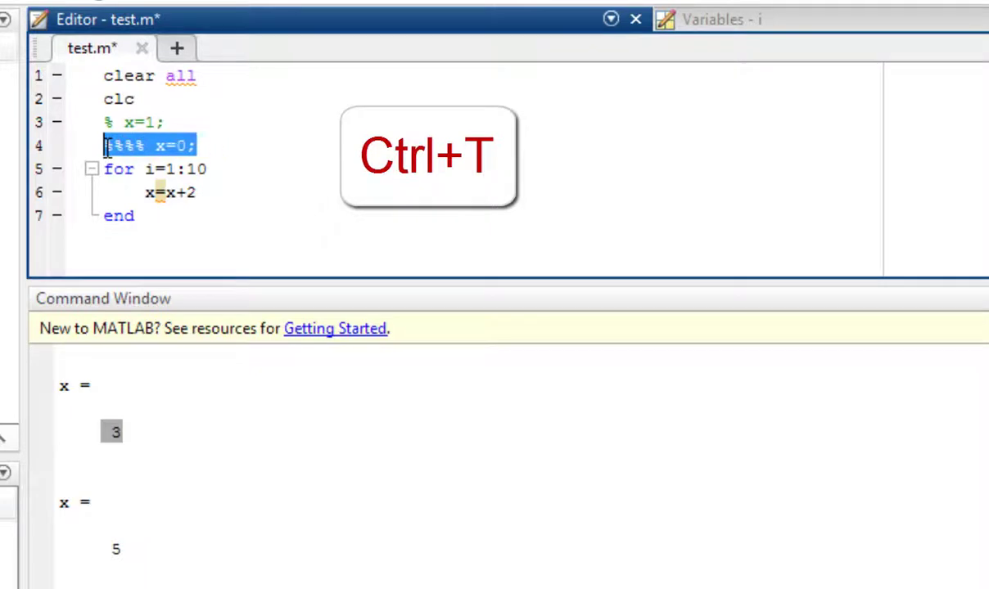
pyautogui.hotkey('ctrl', 't')
pyautogui.hotkey('ctrl', 't')
pyautogui.hotkey('ctrl', 't')
pyautogui.hotkey('ctrl', 't')
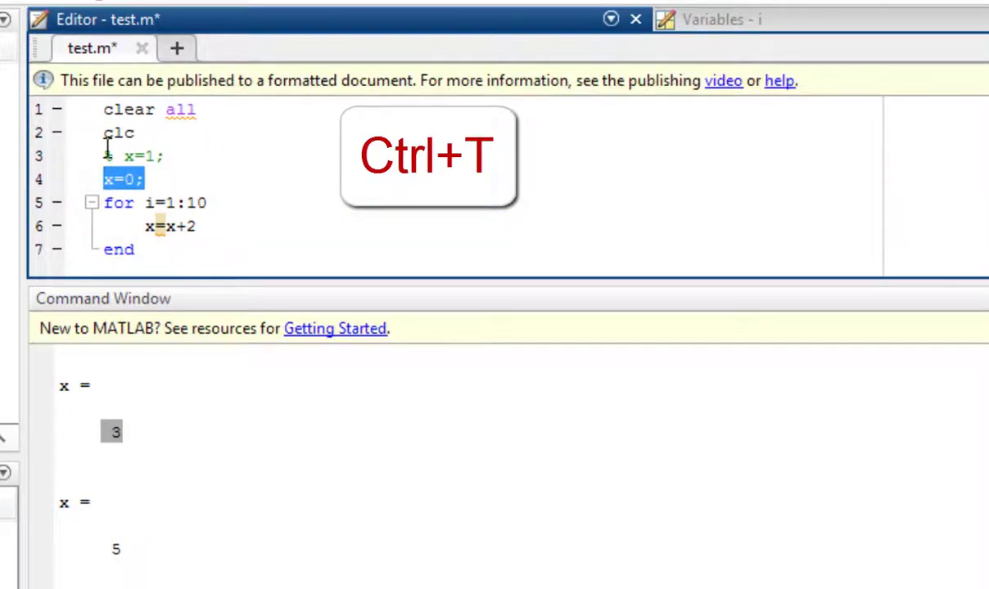
pyautogui.click(192, 185)
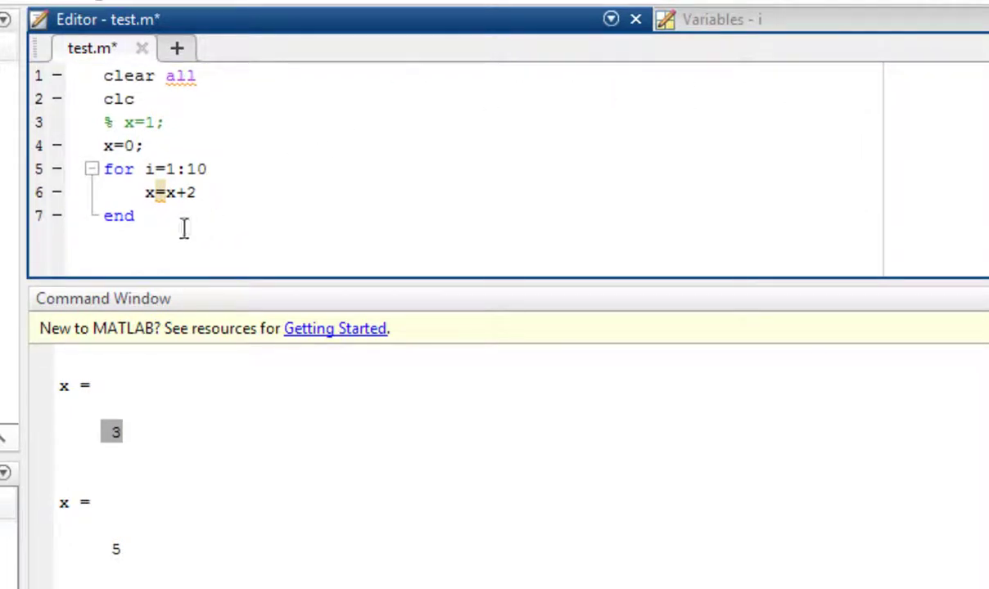
# Toggle the Workspace panel off and on via Layout, then hide Current Folder.
pyautogui.click(151, 219)
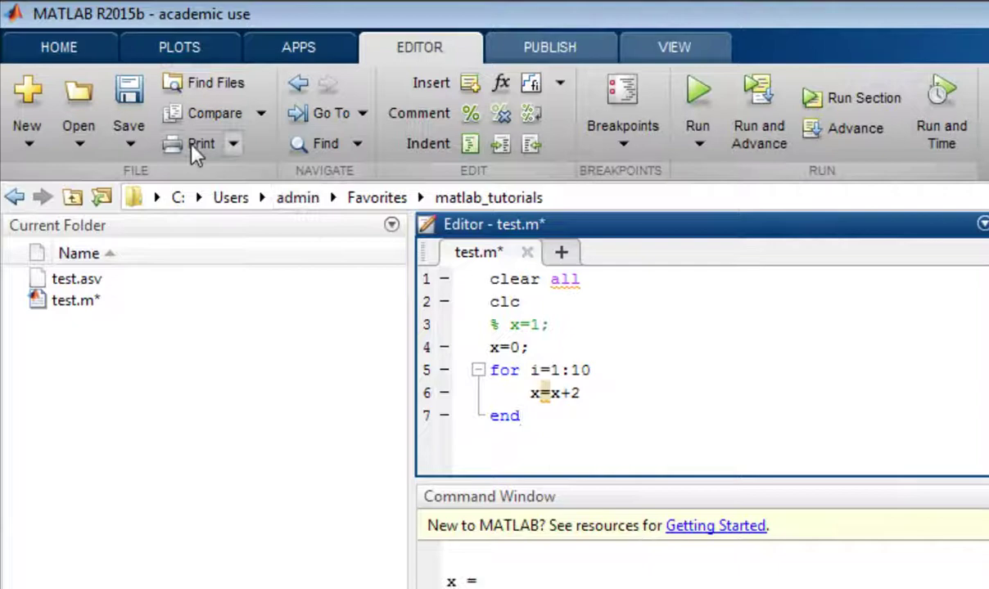
pyautogui.click(43, 50)
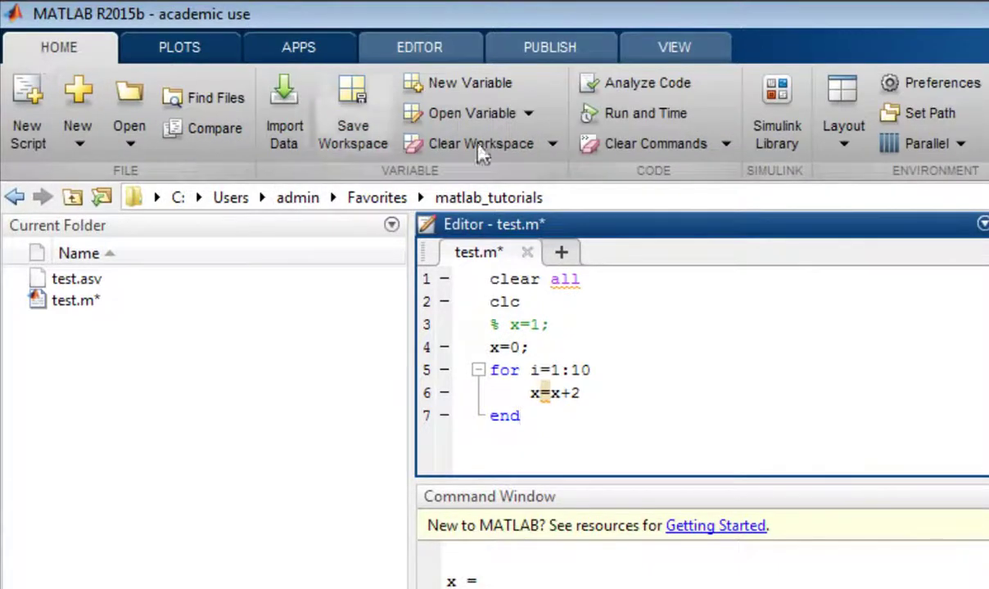
pyautogui.click(841, 141)
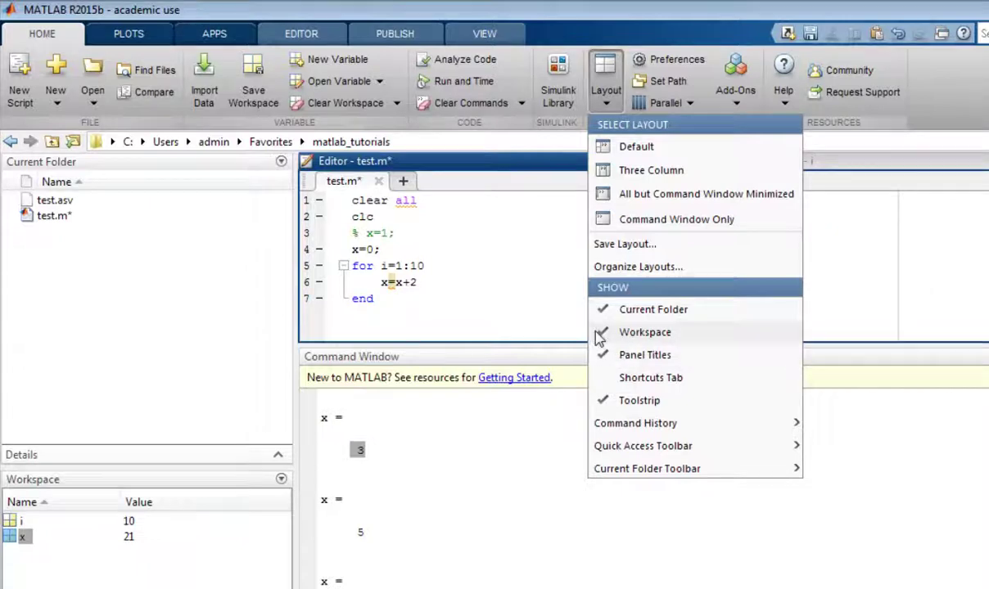
pyautogui.click(597, 334)
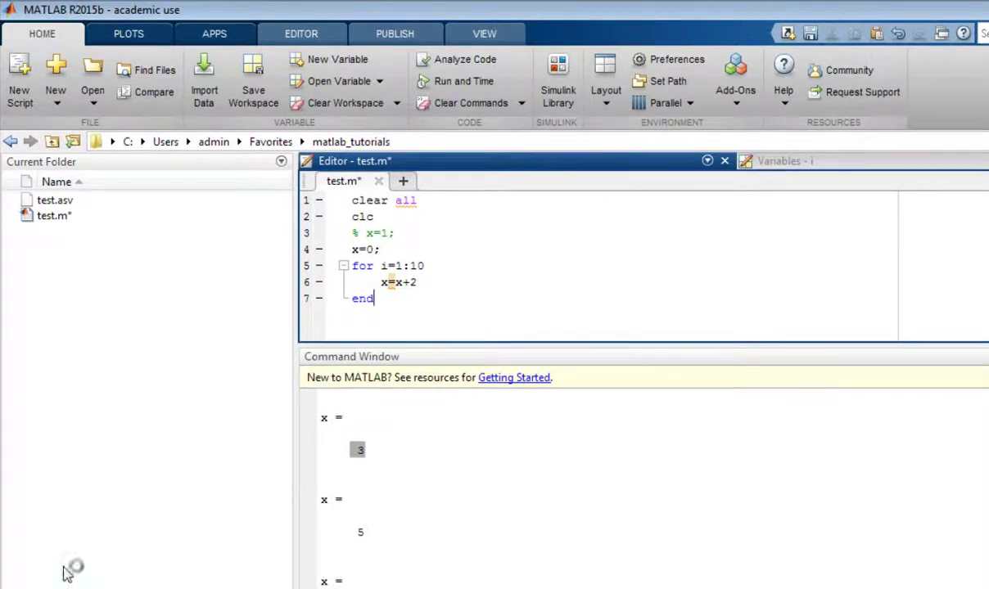
pyautogui.click(606, 86)
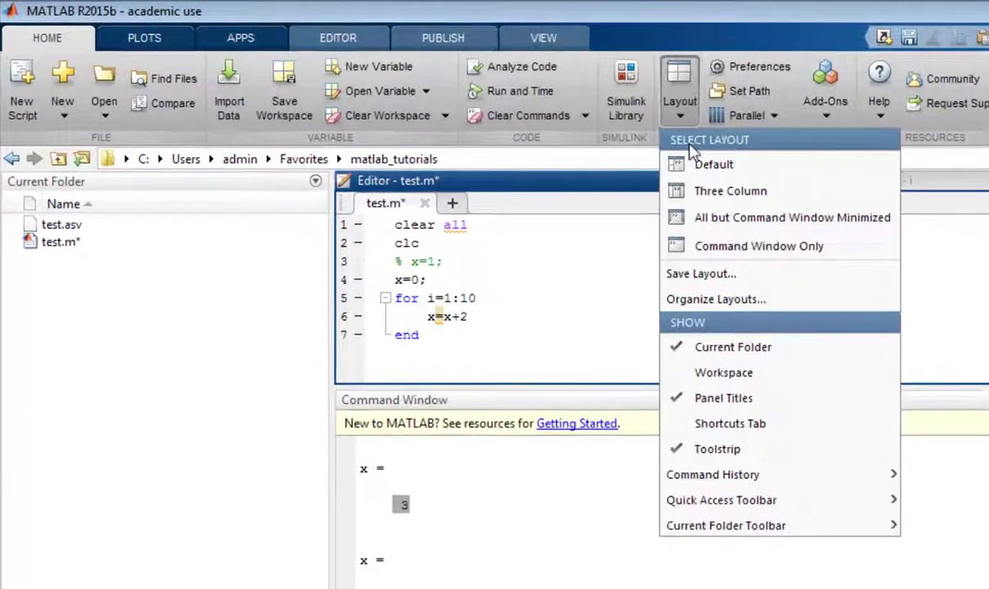
pyautogui.click(707, 393)
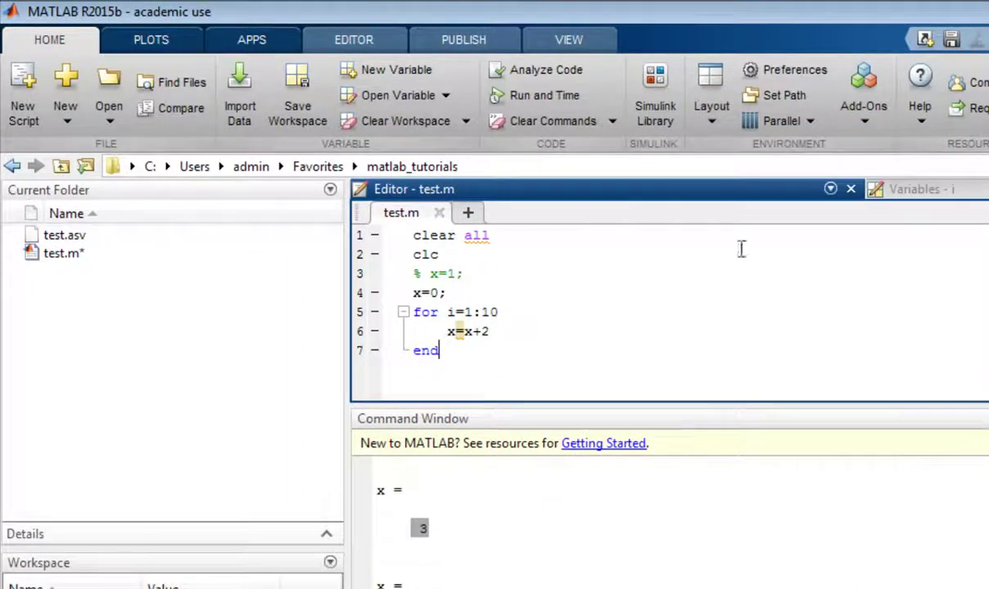
pyautogui.click(709, 123)
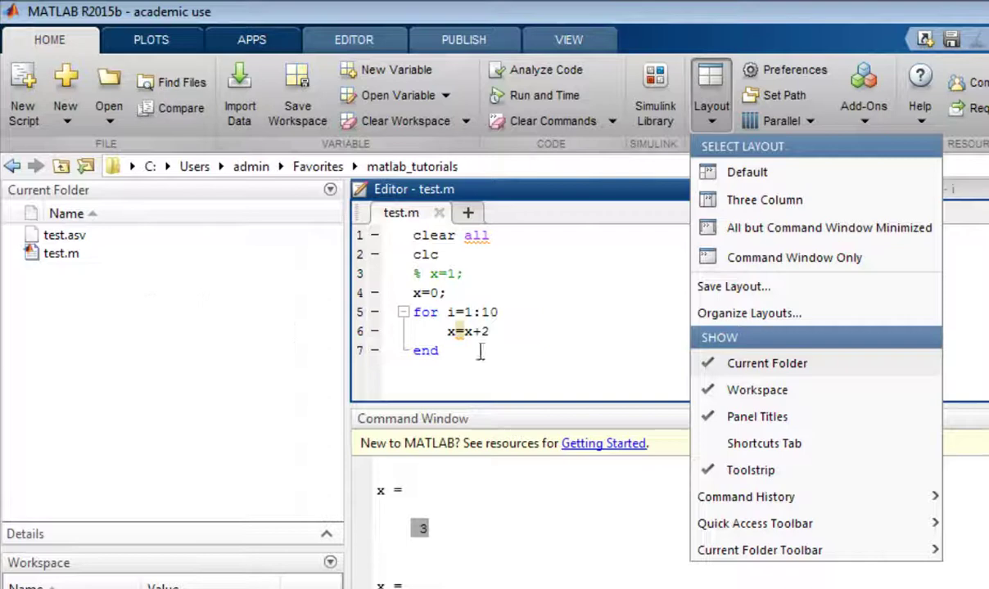
pyautogui.click(714, 366)
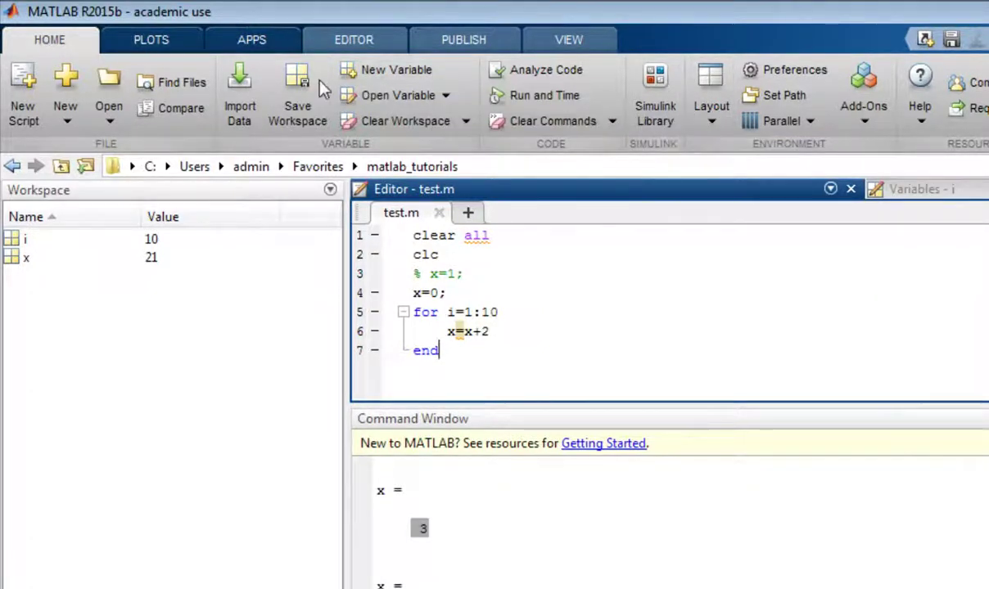
# Select the x=x+2 statement on line 6 of test.m and open Preferences.
pyautogui.click(536, 329)
pyautogui.moveTo(535, 329); pyautogui.dragTo(447, 331)
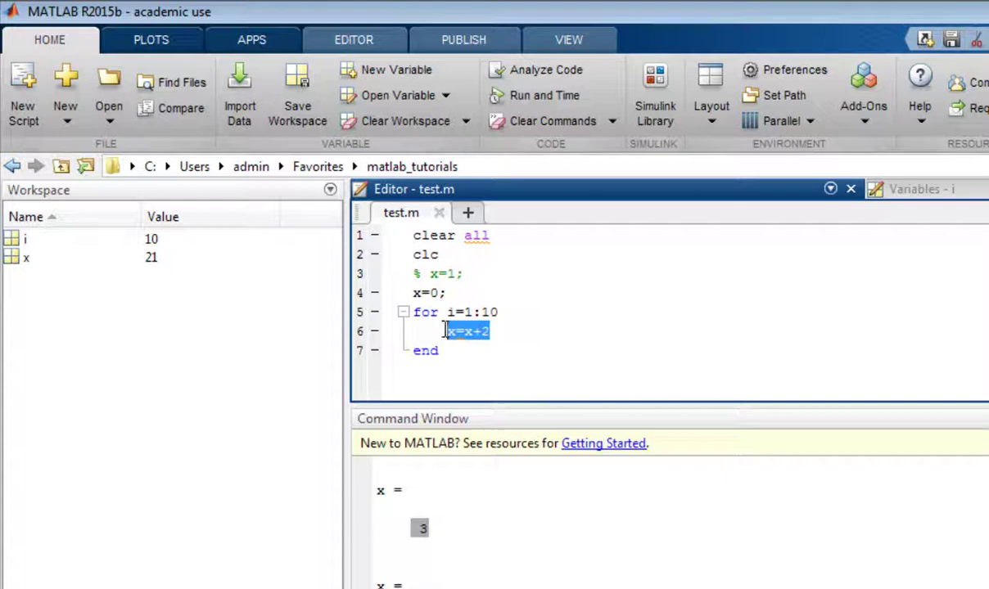
pyautogui.click(560, 332)
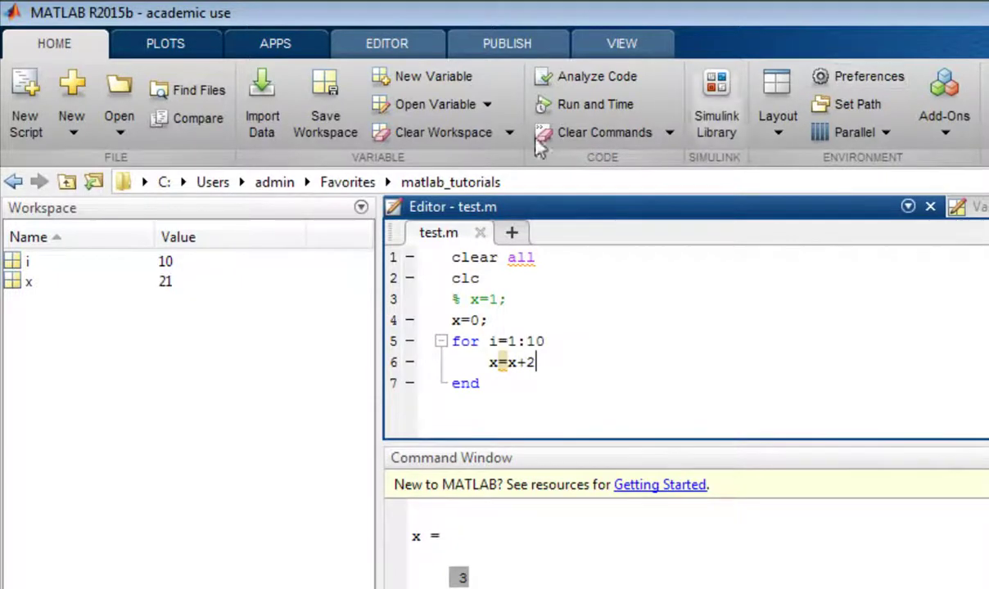
pyautogui.moveTo(536, 363); pyautogui.dragTo(471, 363)
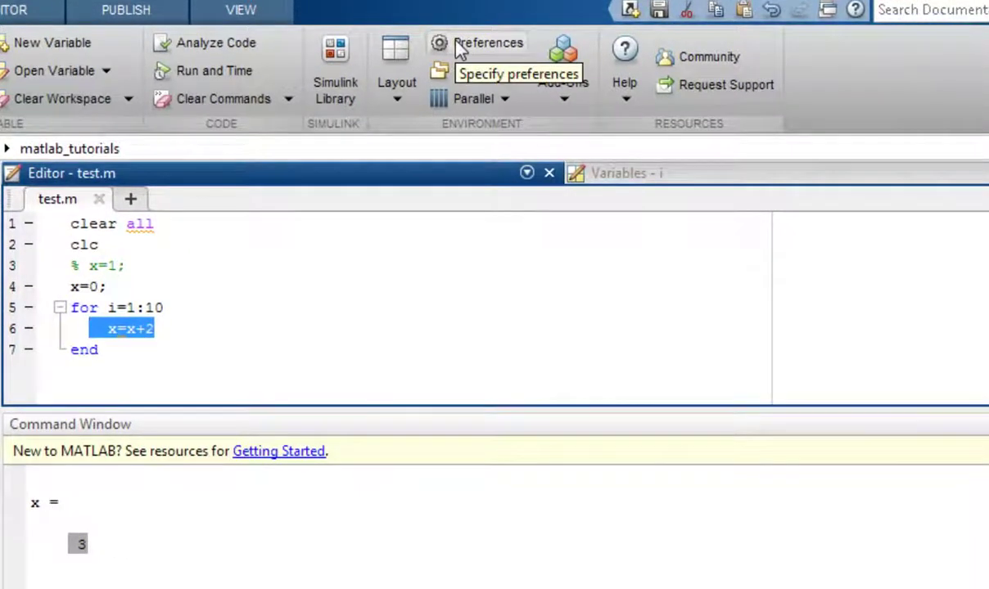
pyautogui.click(461, 48)
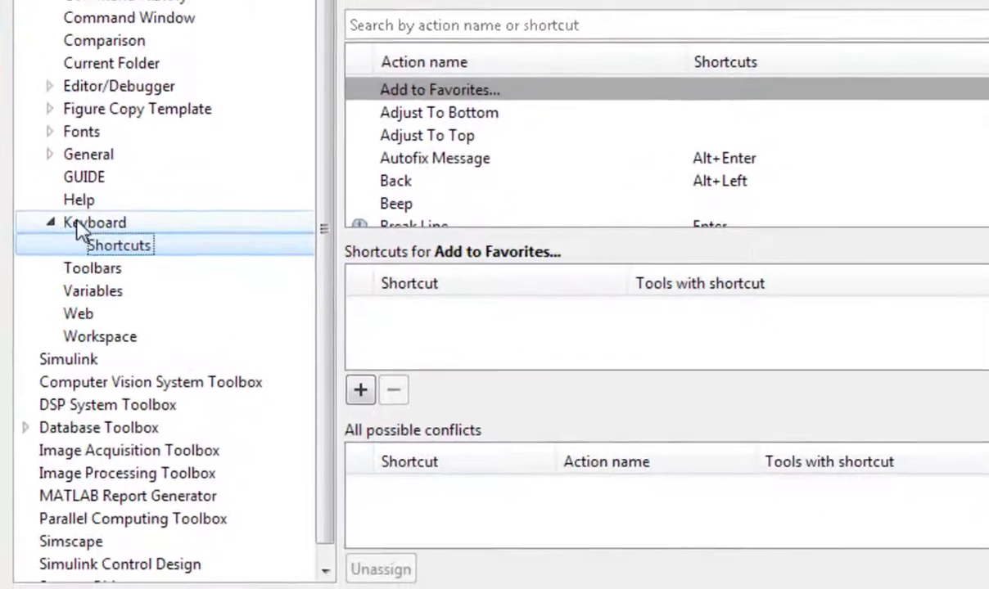
# Open Keyboard > Shortcuts preferences and scroll the action list down to Copy.
pyautogui.click(79, 226)
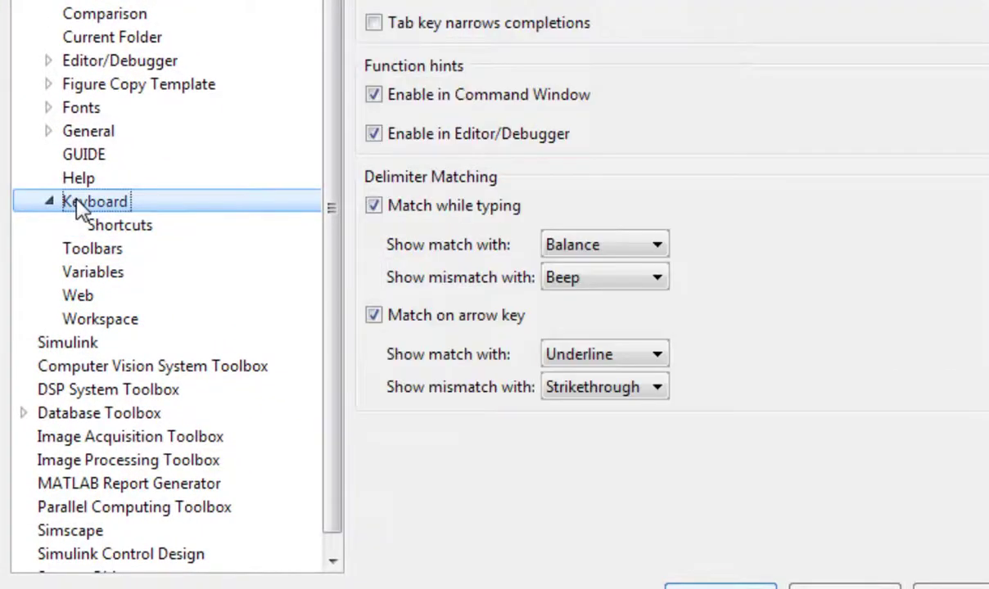
pyautogui.click(123, 226)
pyautogui.click(540, 194)
pyautogui.scroll(-2, 547, 160)
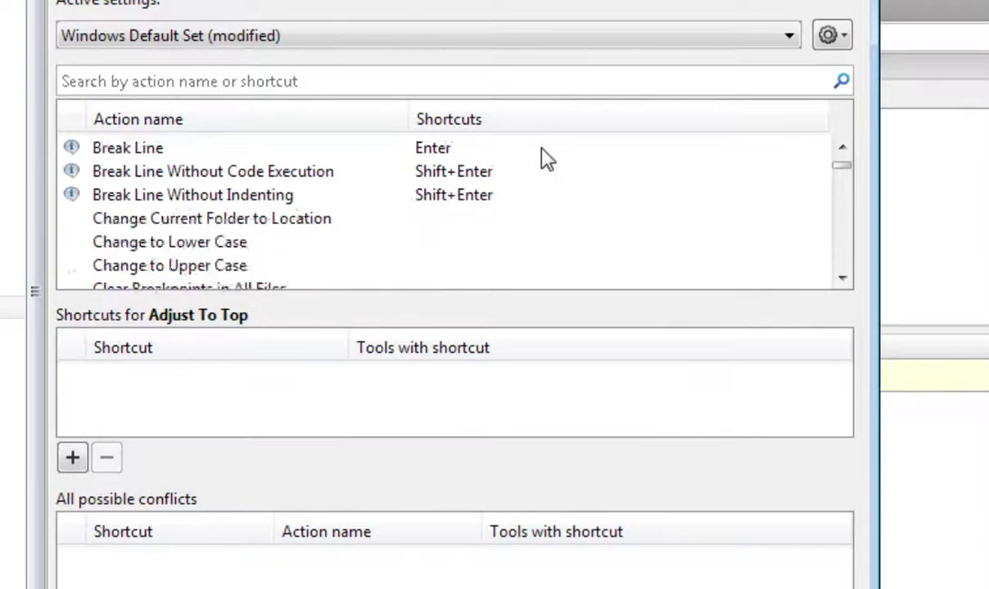
pyautogui.scroll(-2, 547, 160)
pyautogui.scroll(-1, 547, 160)
pyautogui.scroll(-1, 547, 160)
pyautogui.scroll(-1, 546, 159)
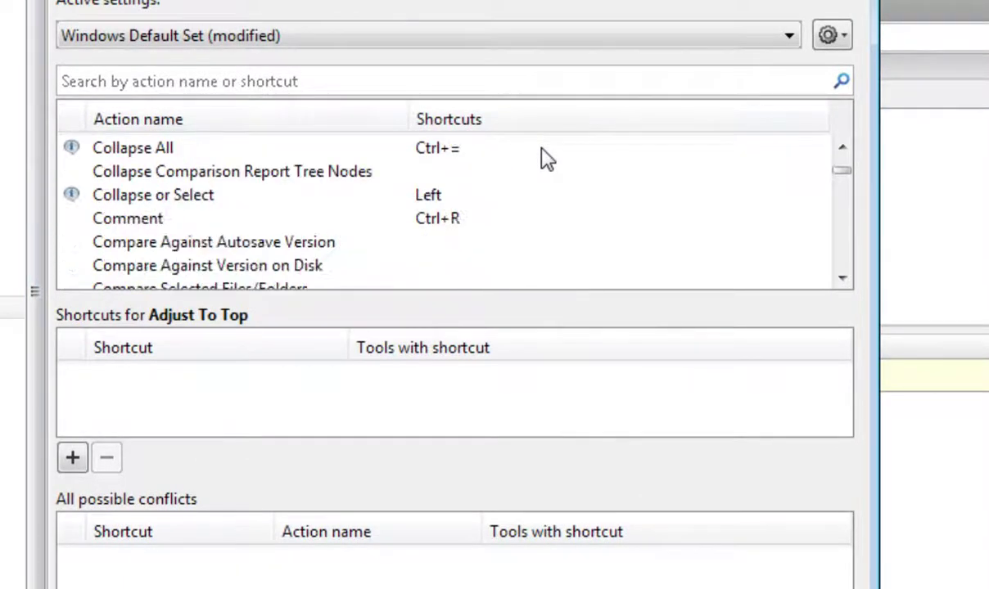
pyautogui.scroll(-1, 547, 159)
pyautogui.scroll(1, 546, 160)
pyautogui.scroll(2, 547, 159)
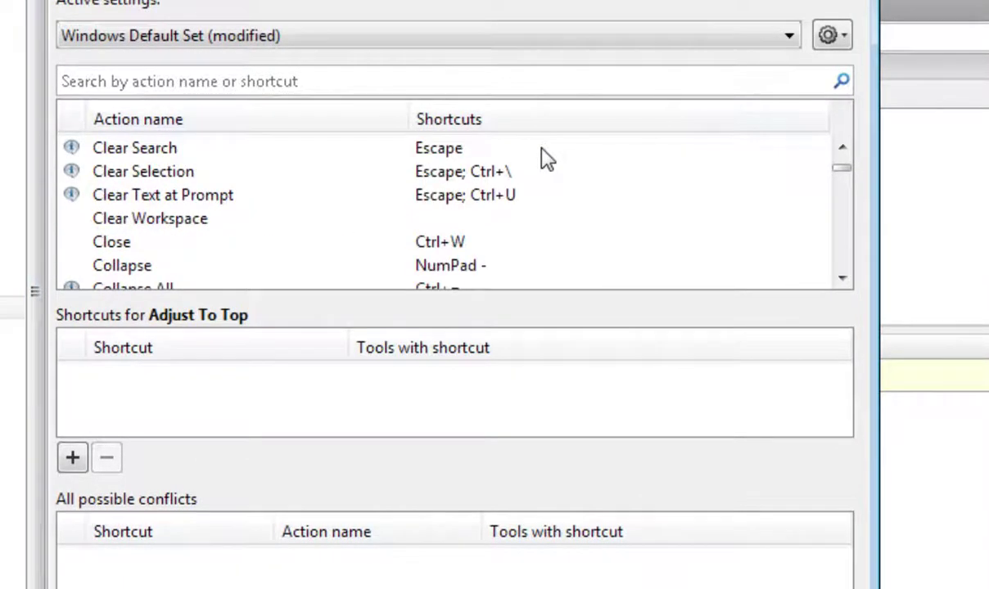
pyautogui.scroll(1, 547, 159)
pyautogui.scroll(-1, 547, 160)
pyautogui.scroll(-1, 547, 160)
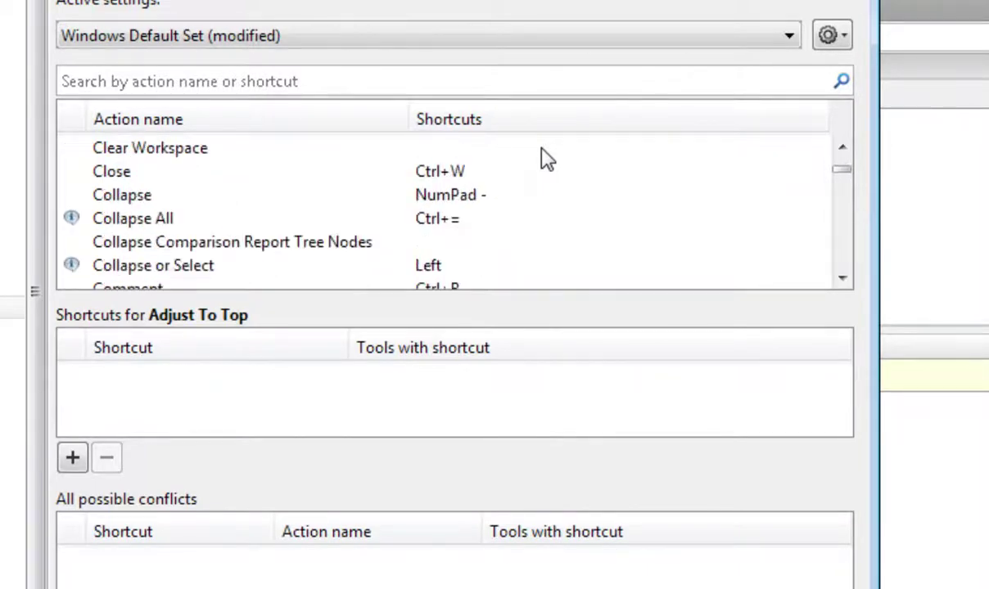
pyautogui.scroll(-2, 546, 160)
pyautogui.scroll(-1, 547, 160)
# Remove the Ctrl+NumPad-1 shortcut from Copy, leaving only Ctrl+C.
pyautogui.click(101, 217)
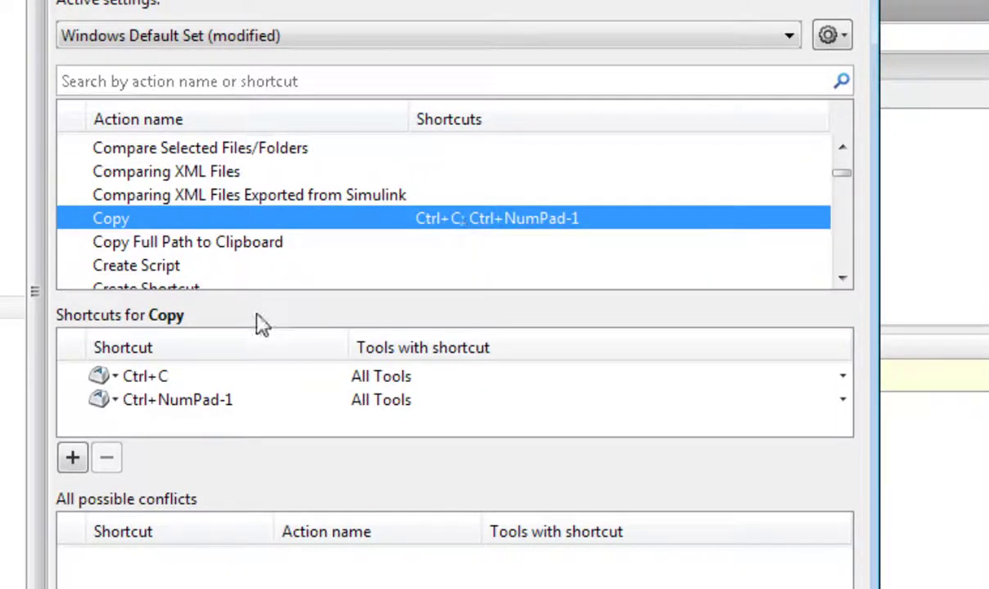
pyautogui.click(129, 375)
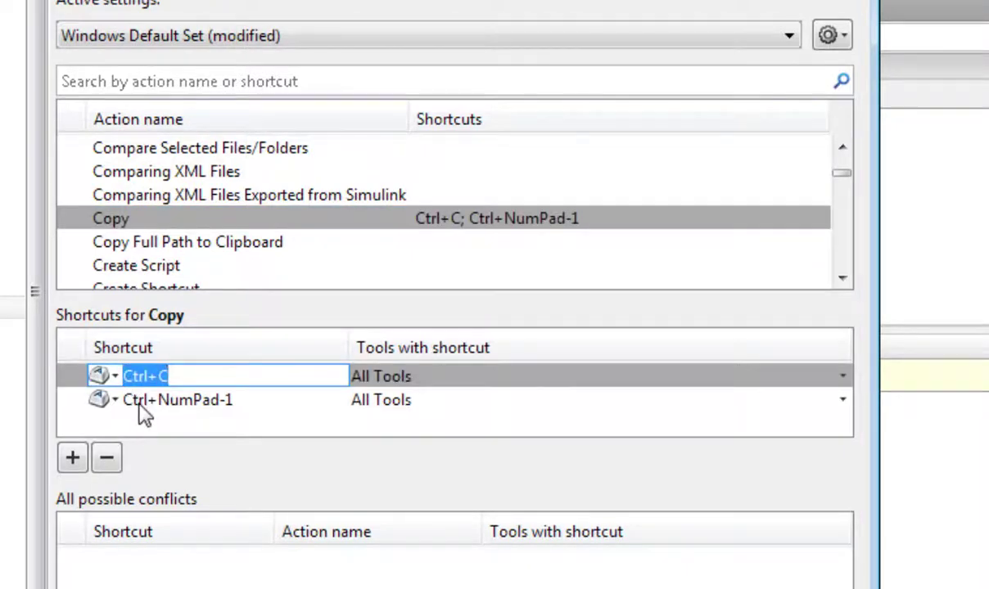
pyautogui.click(140, 402)
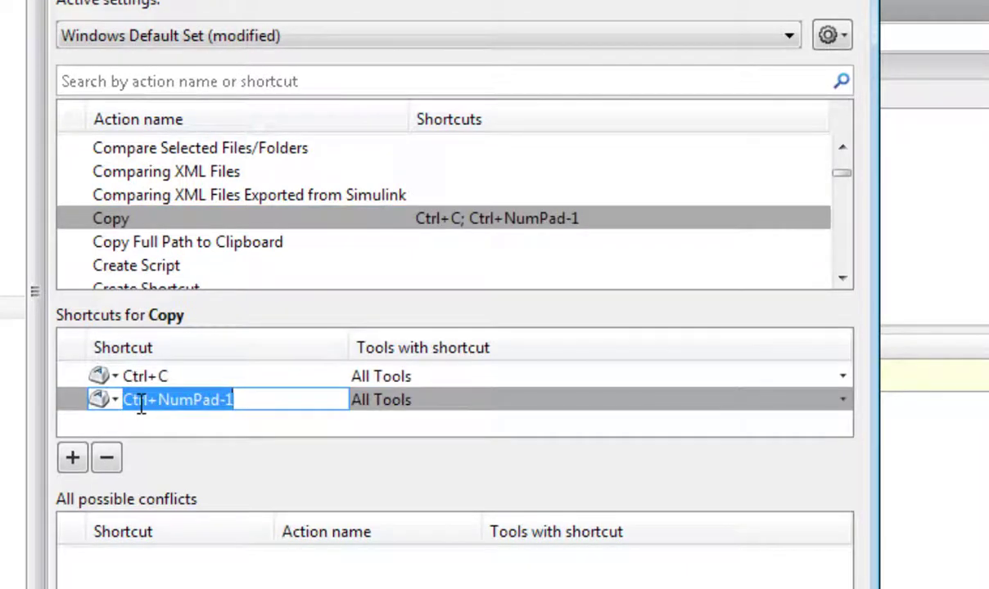
pyautogui.hotkey('shift', 'Left')
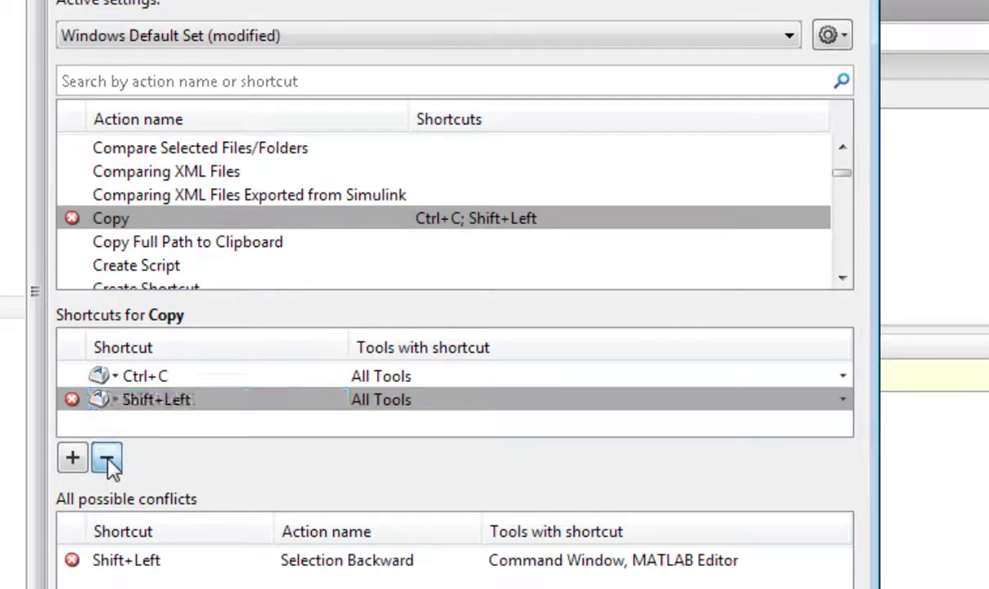
pyautogui.click(107, 460)
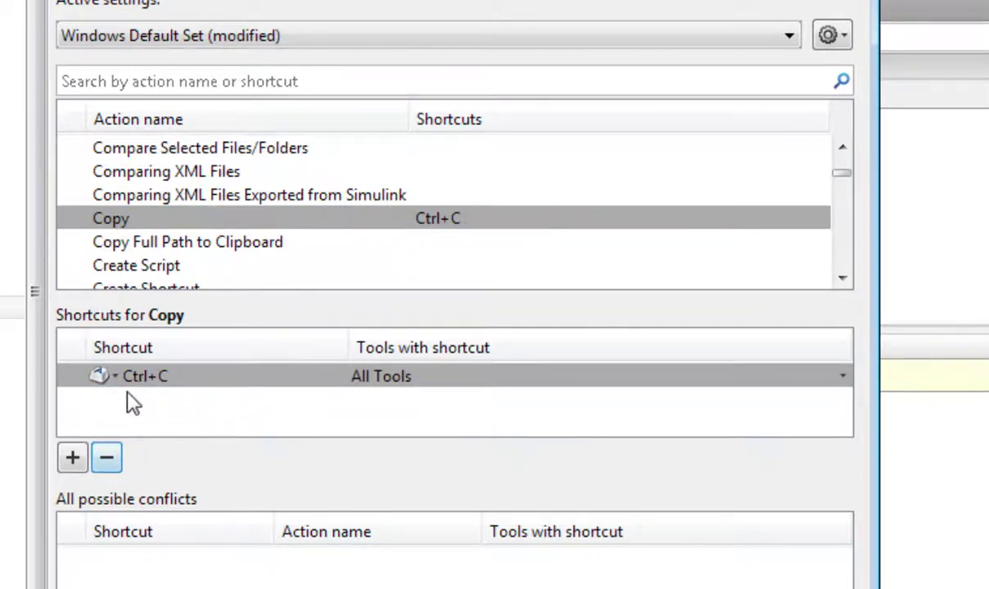
# Add Ctrl+NumPad-2 as Copy's second shortcut, clearing a conflicting Ctrl+Shift+V, and apply.
pyautogui.click(73, 458)
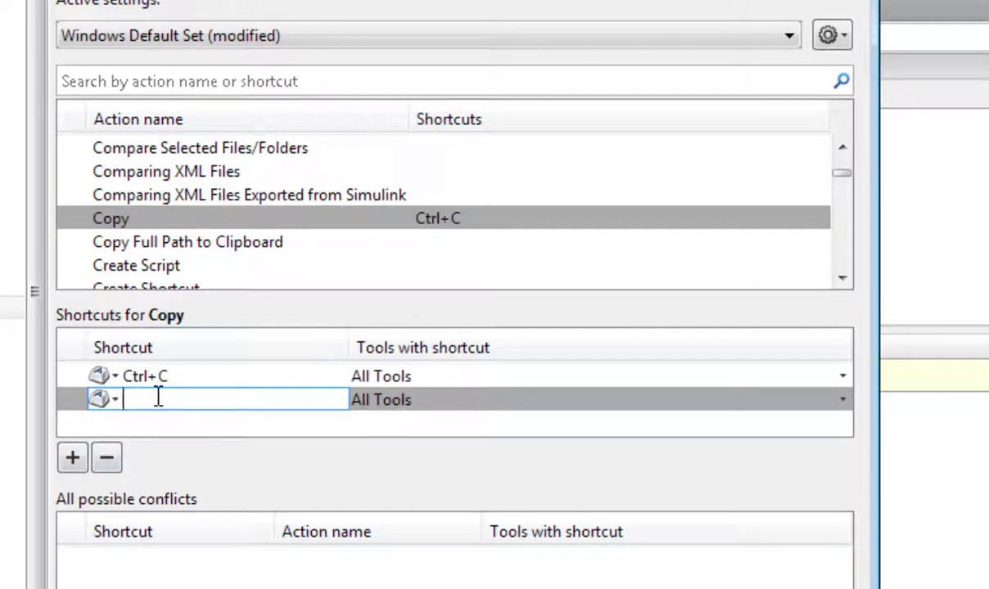
pyautogui.write('Ctrl+Shift+V')
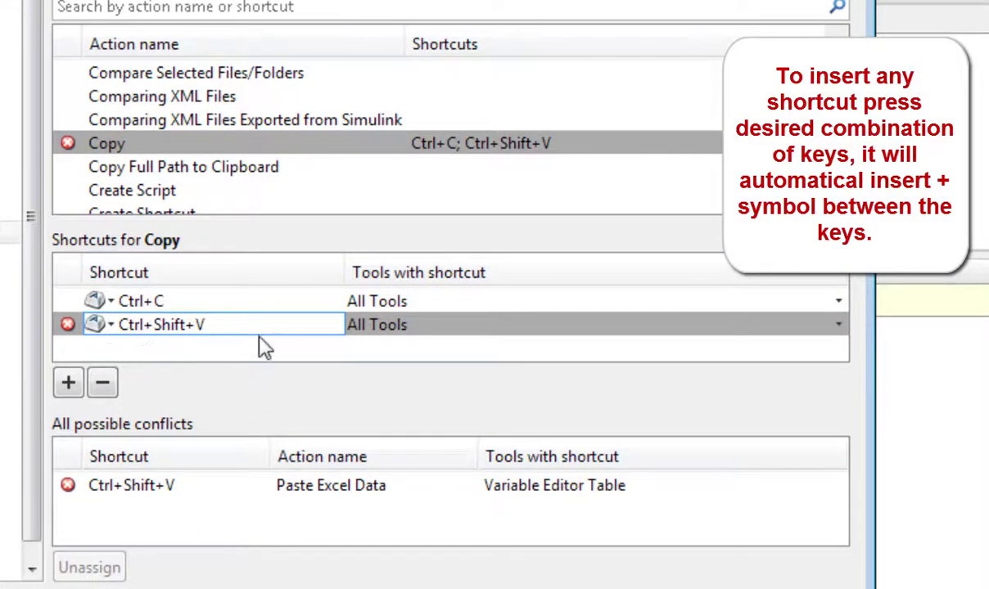
pyautogui.moveTo(222, 324); pyautogui.dragTo(108, 325)
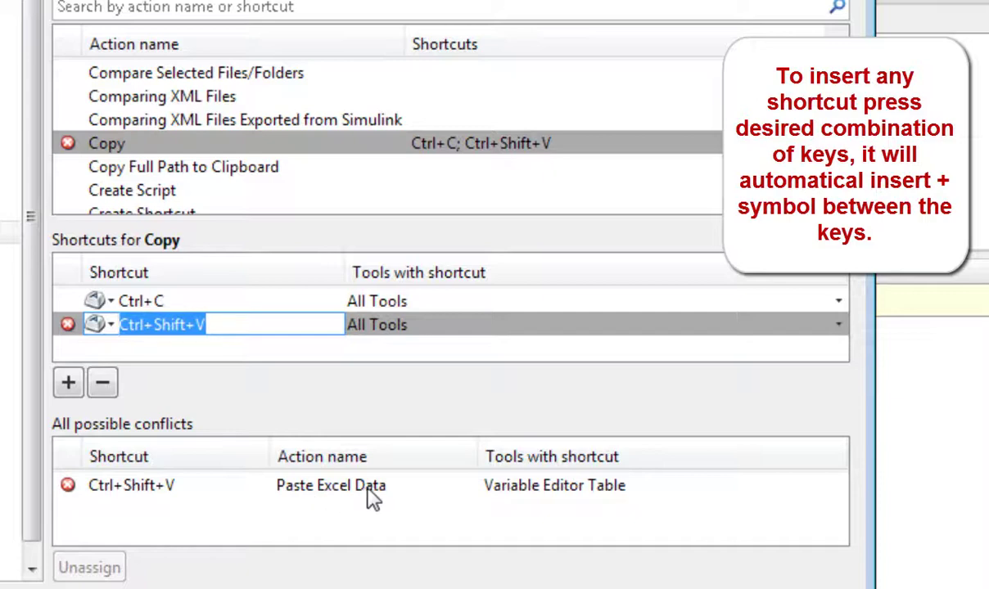
pyautogui.click(223, 330)
pyautogui.press('BackSpace')
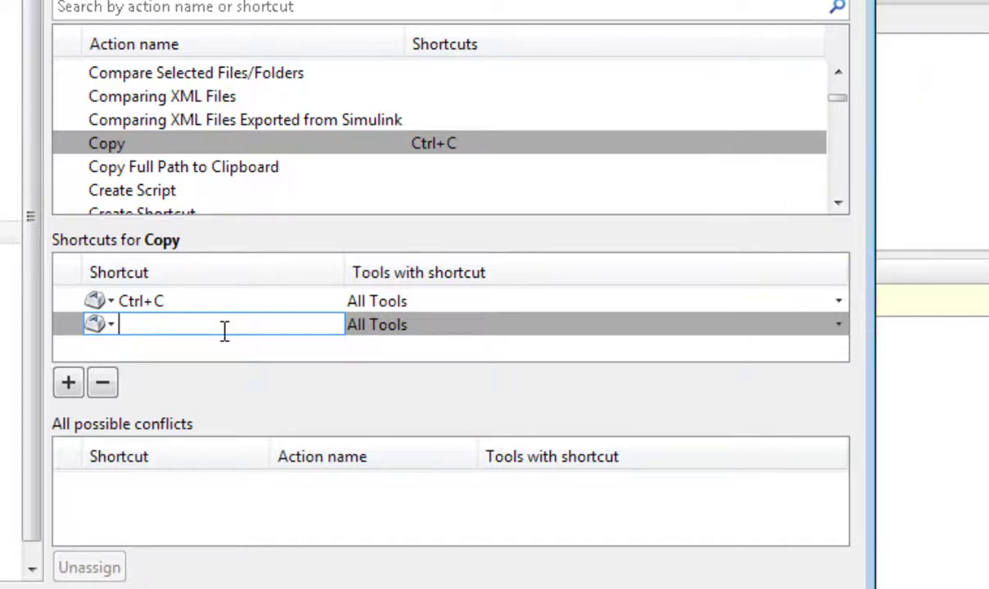
pyautogui.press('ctrl+KP_2')
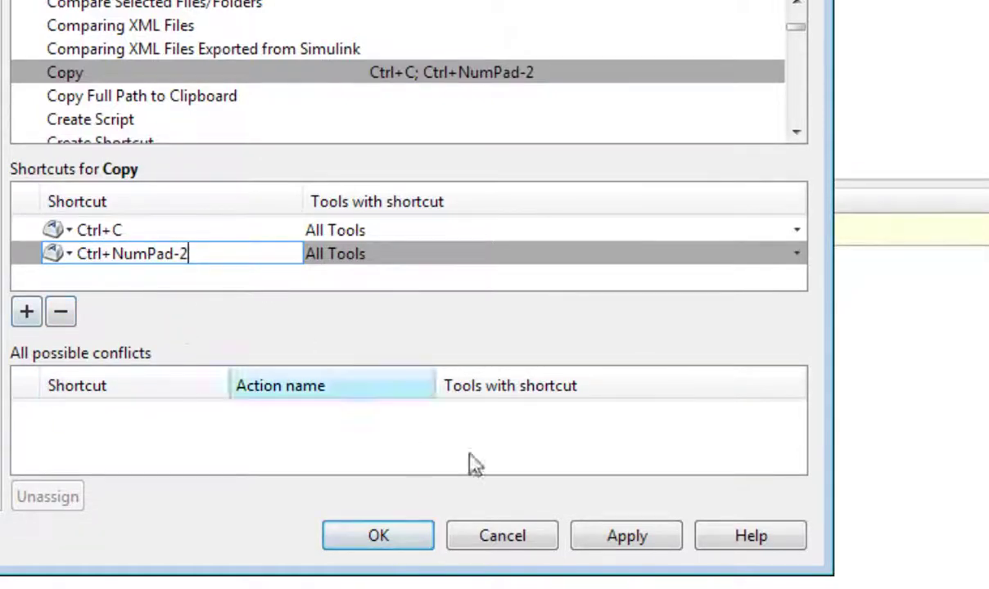
pyautogui.click(633, 547)
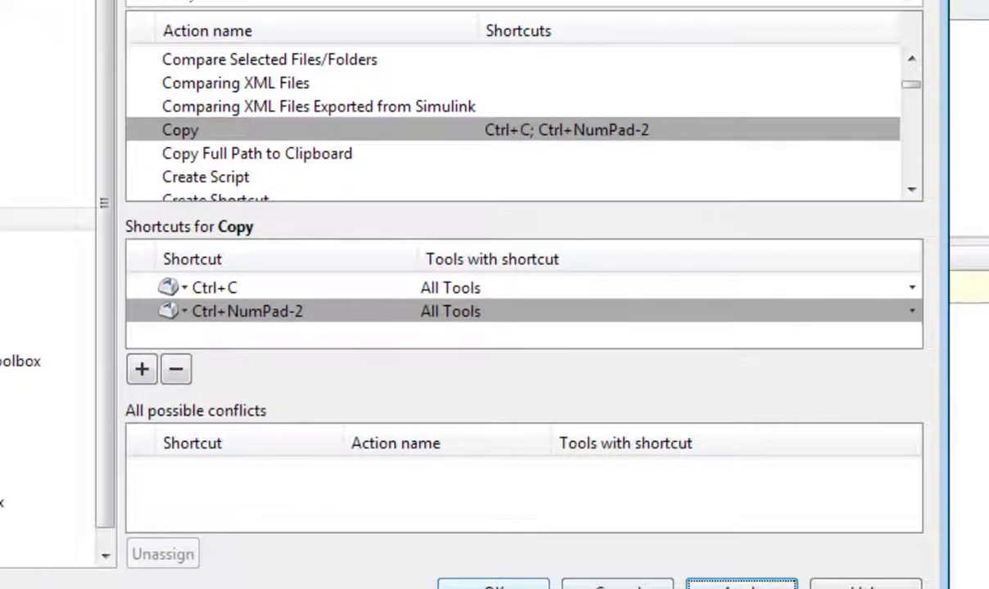
# Close preferences, copy x=x+2 from line 6 with Ctrl+NumPad-2, and paste it after end.
pyautogui.click(378, 536)
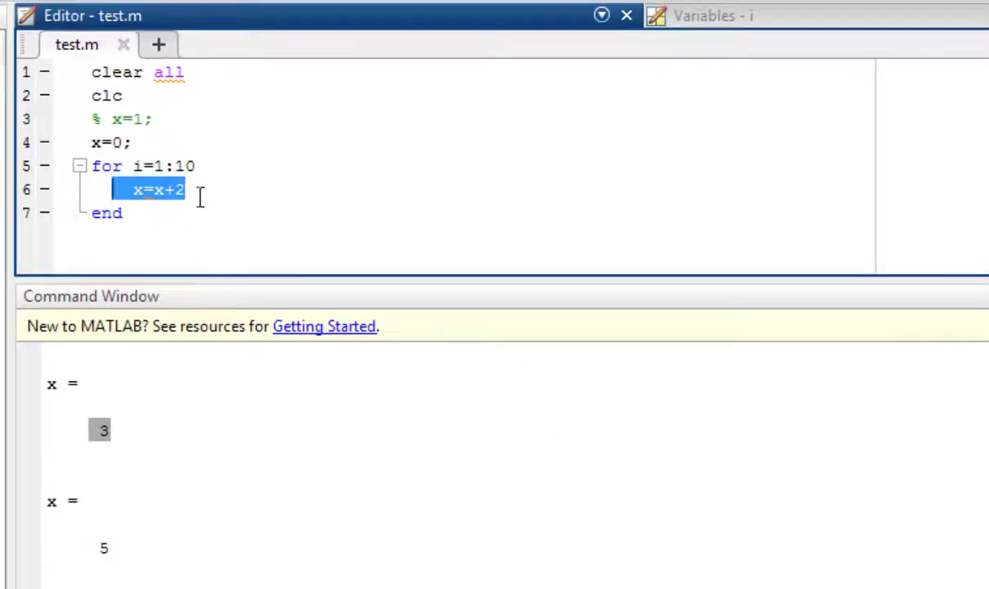
pyautogui.moveTo(195, 190); pyautogui.dragTo(135, 190)
pyautogui.hotkey('ctrl', 'c')
pyautogui.hotkey('ctrl', '2')
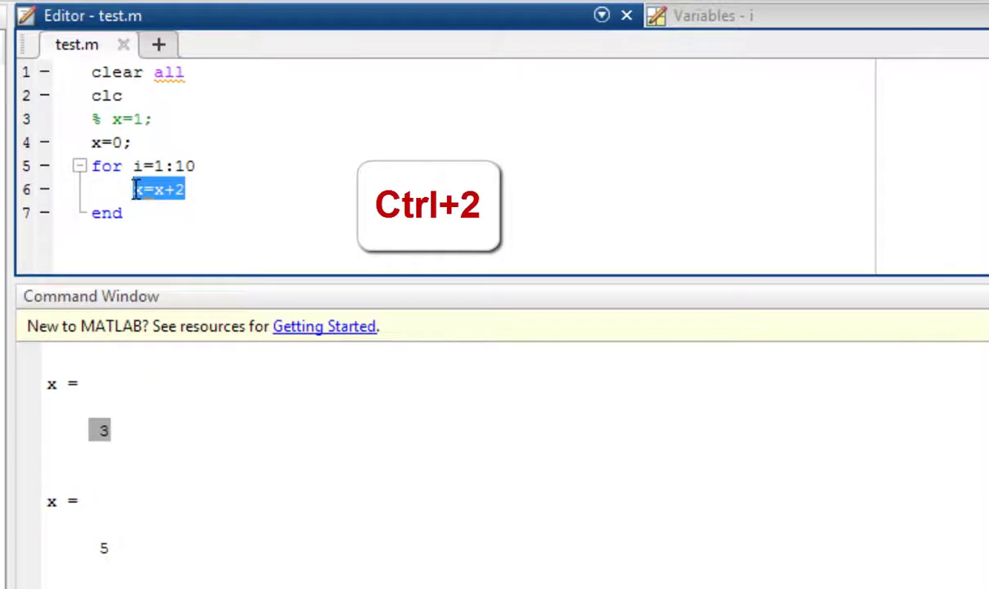
pyautogui.click(103, 237)
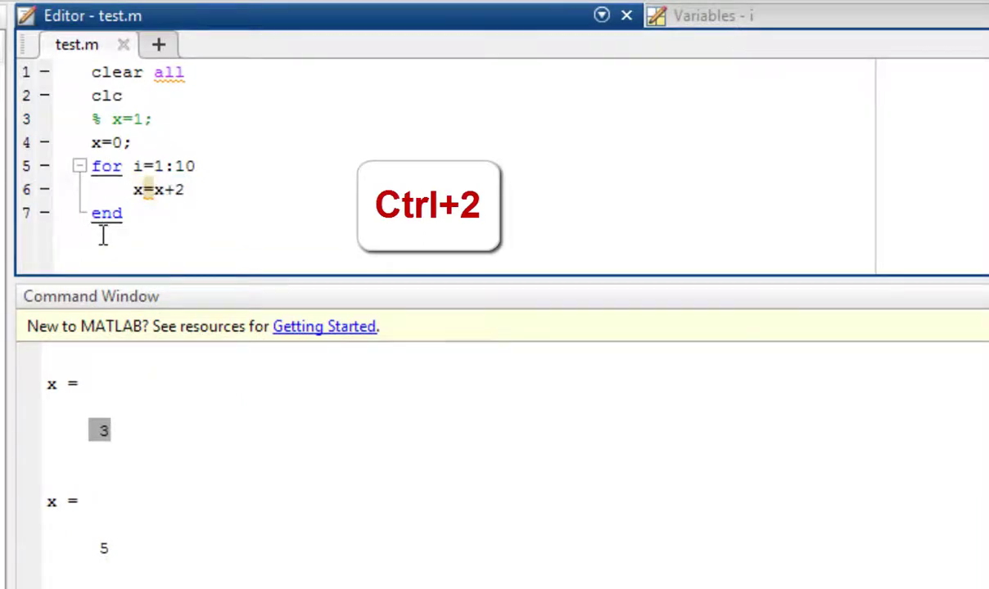
pyautogui.click(126, 217)
pyautogui.hotkey('ctrl', 'v')
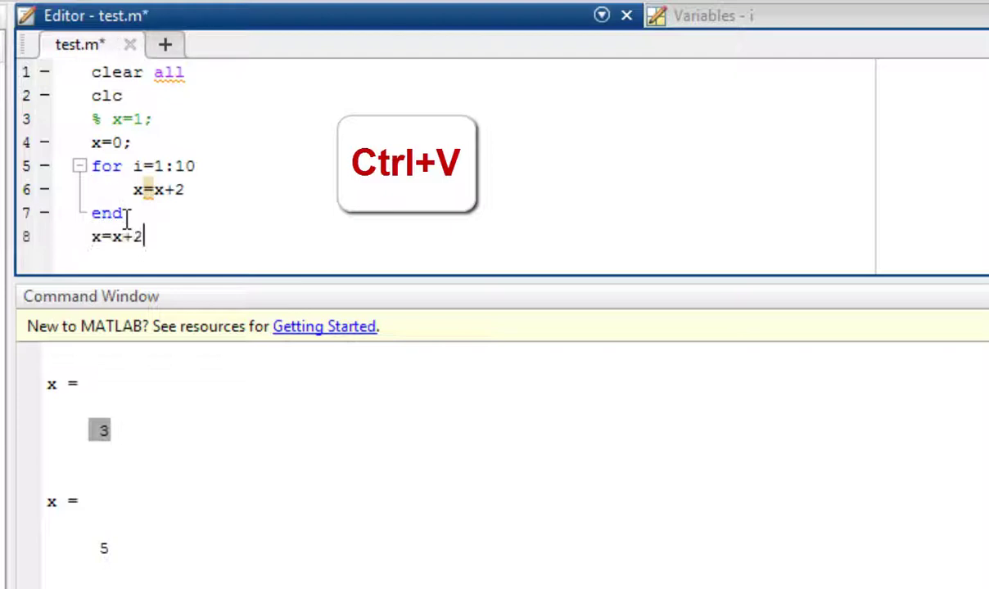
# Replace the pasted text on line 8 by retyping x=x+2.
pyautogui.moveTo(148, 237); pyautogui.dragTo(82, 237)
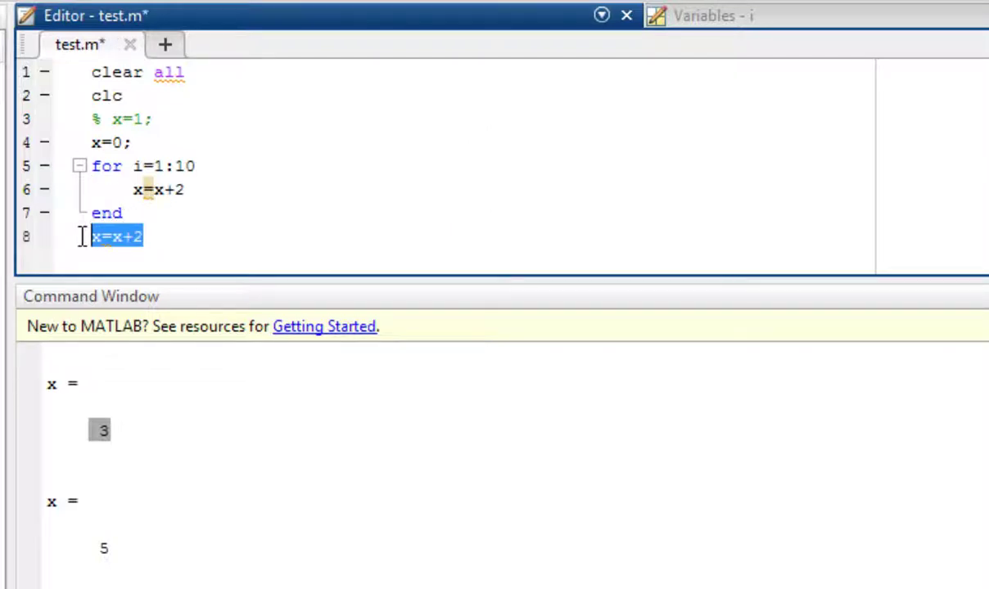
pyautogui.press('Delete')
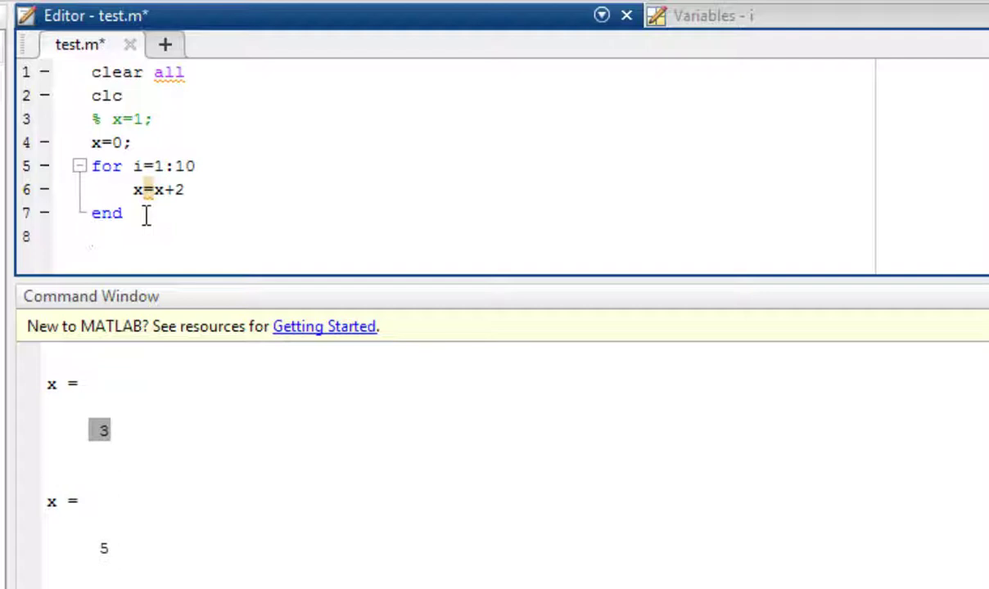
pyautogui.write('x=x+2')
pyautogui.click(84, 238)
pyautogui.click(79, 238)
# Comment out line 8 with %, then uncomment it so x=x+2 stays active.
pyautogui.click(94, 239)
pyautogui.write('%')
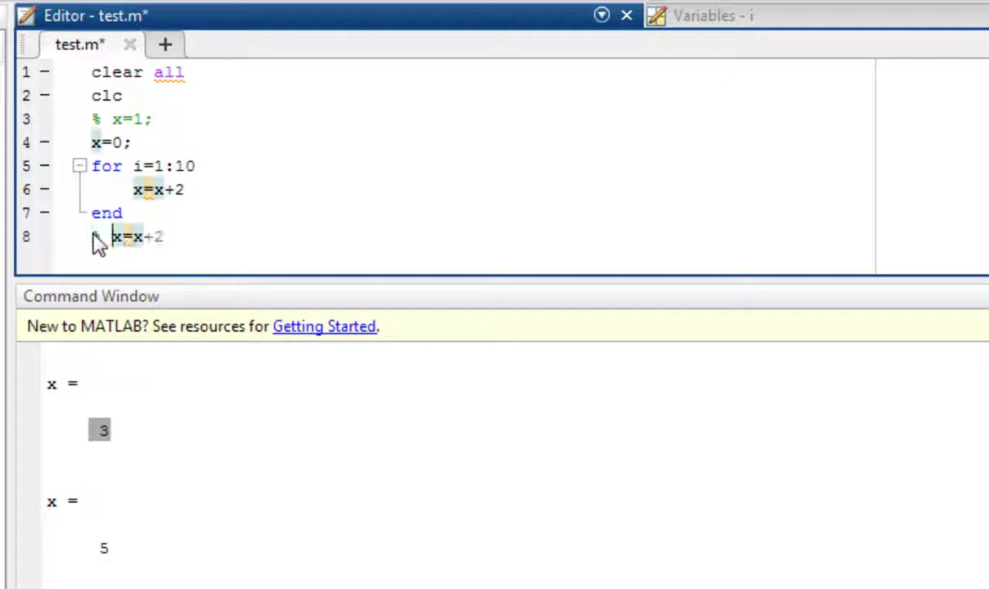
pyautogui.moveTo(178, 234); pyautogui.dragTo(92, 236)
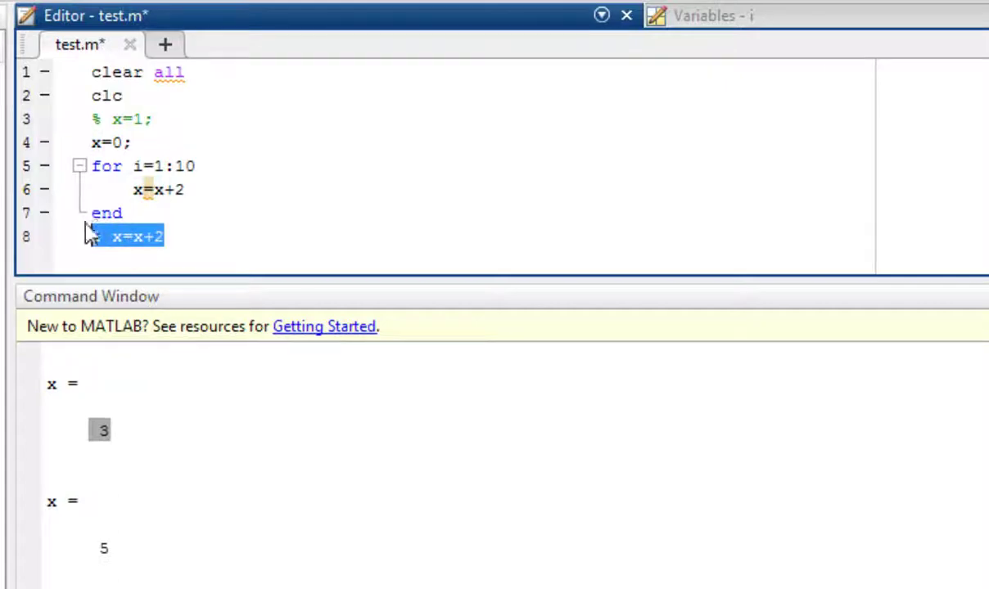
pyautogui.hotkey('ctrl', 't')
pyautogui.click(178, 235)
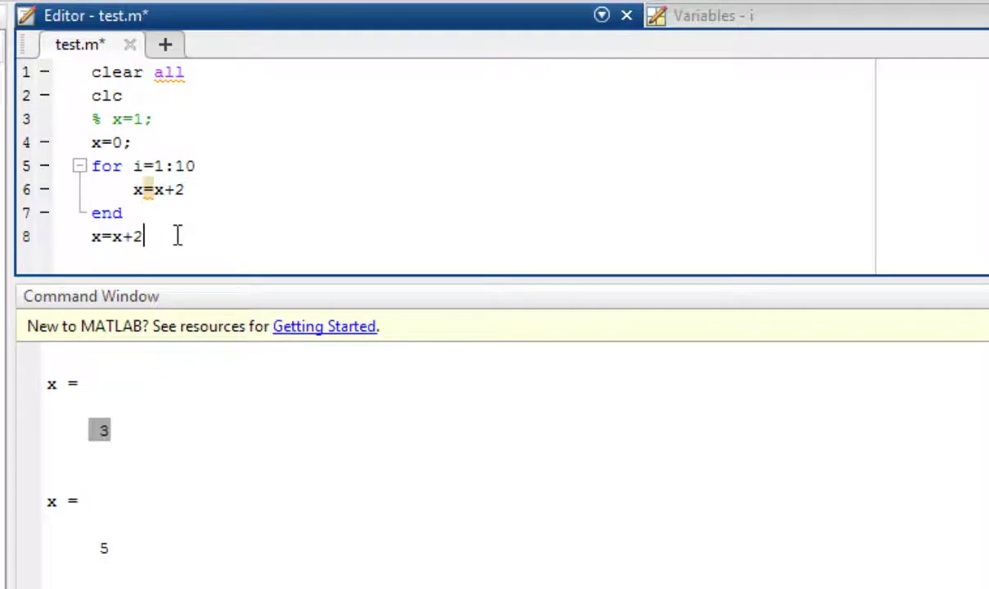